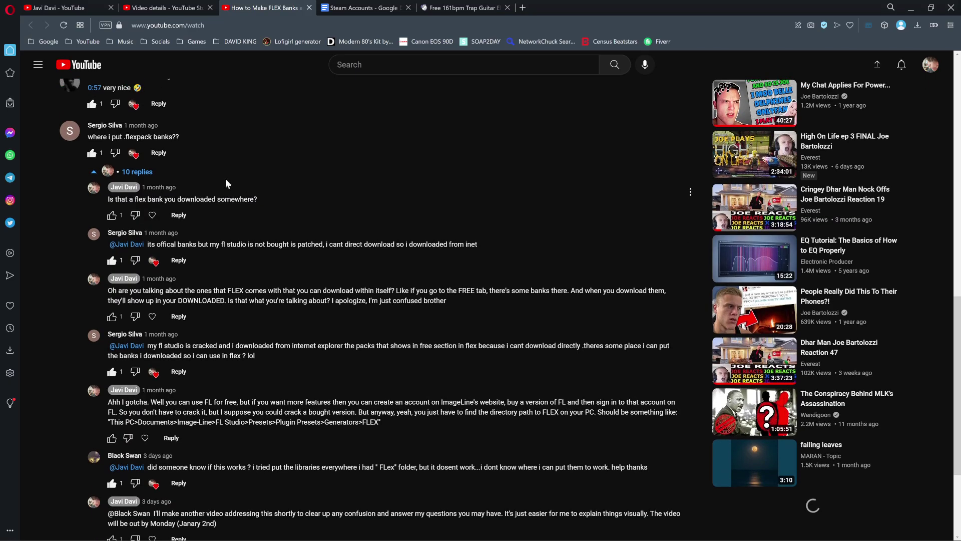
# - Scroll down the FLEX banks video's comments to the creator's latest replies
pyautogui.scroll(-1, 222, 171)
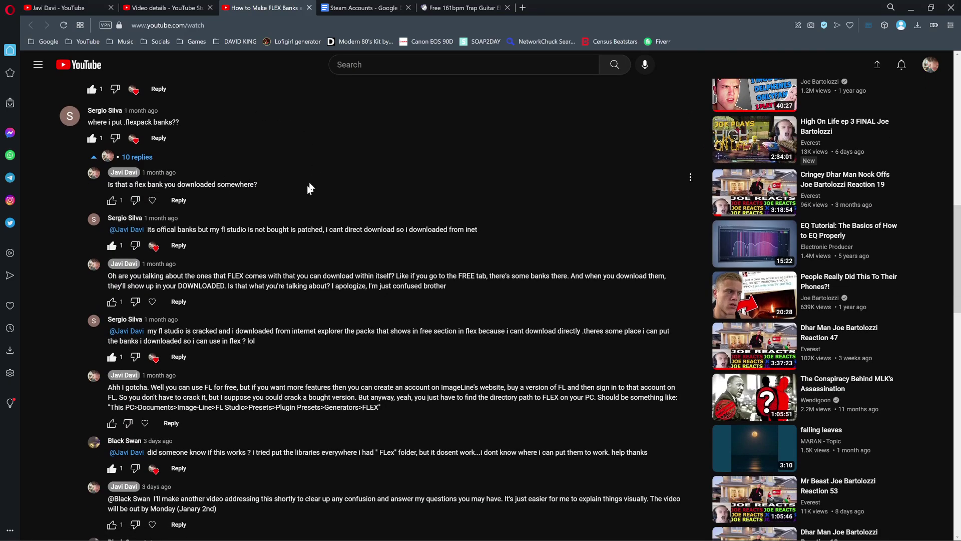
pyautogui.scroll(-5, 287, 184)
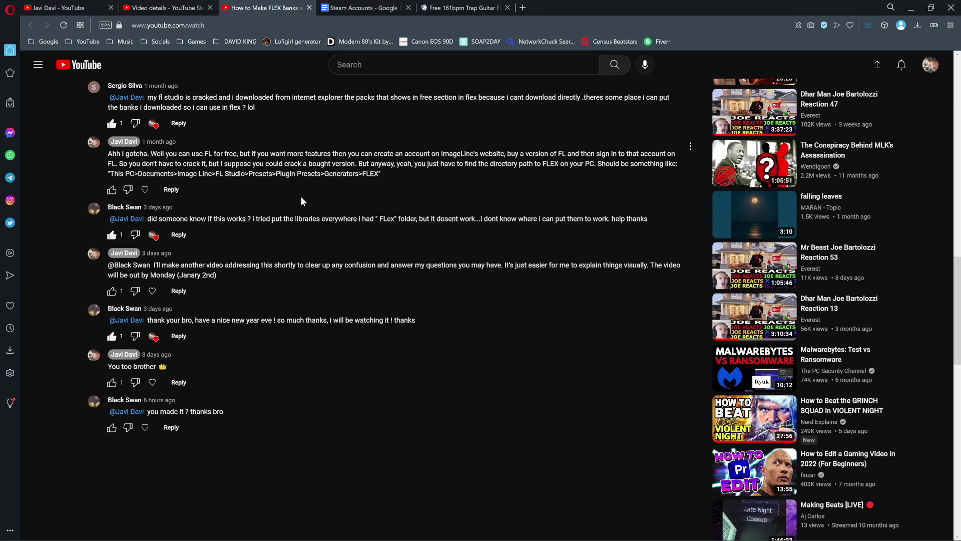
# - Scroll back up and highlight the comment asking where .flexpack banks go
pyautogui.scroll(4, 174, 132)
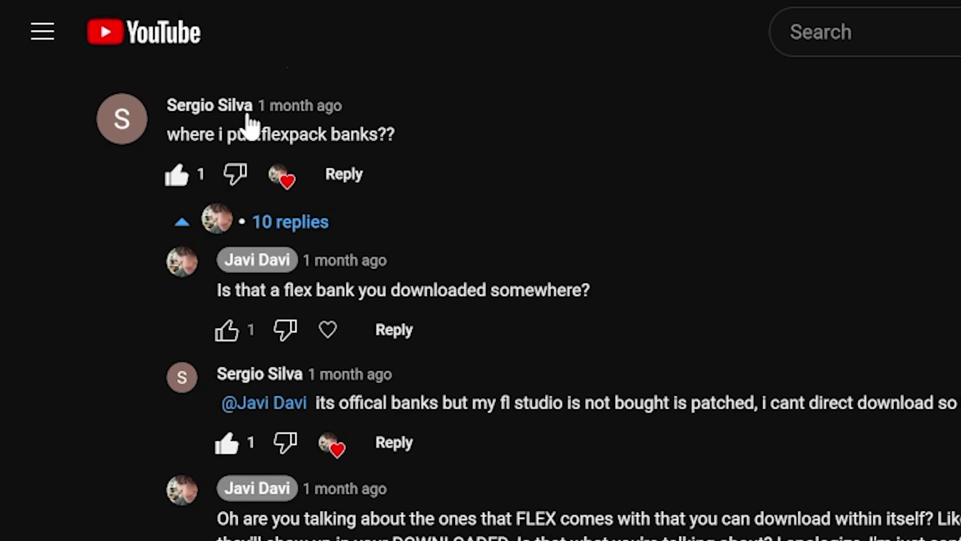
pyautogui.moveTo(179, 135); pyautogui.dragTo(381, 132)
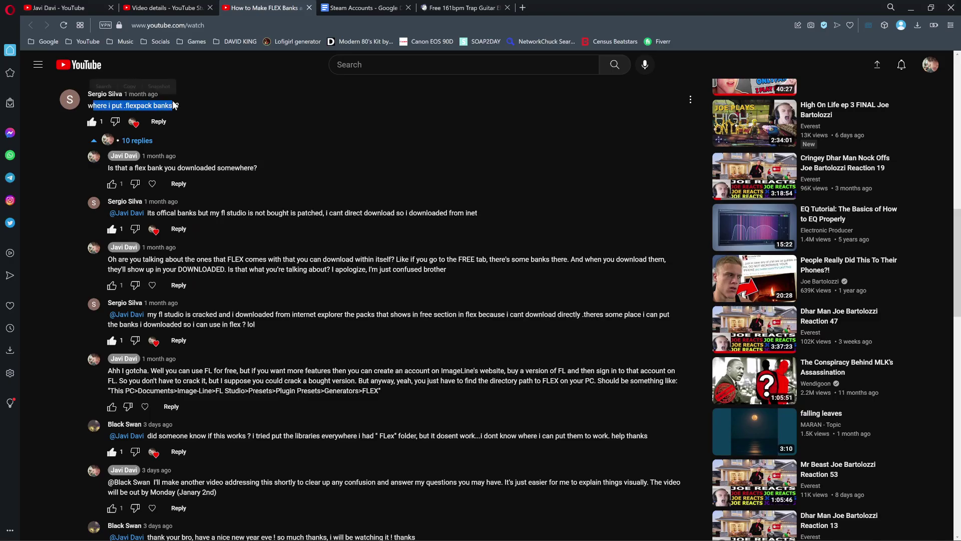
pyautogui.scroll(-3, 220, 130)
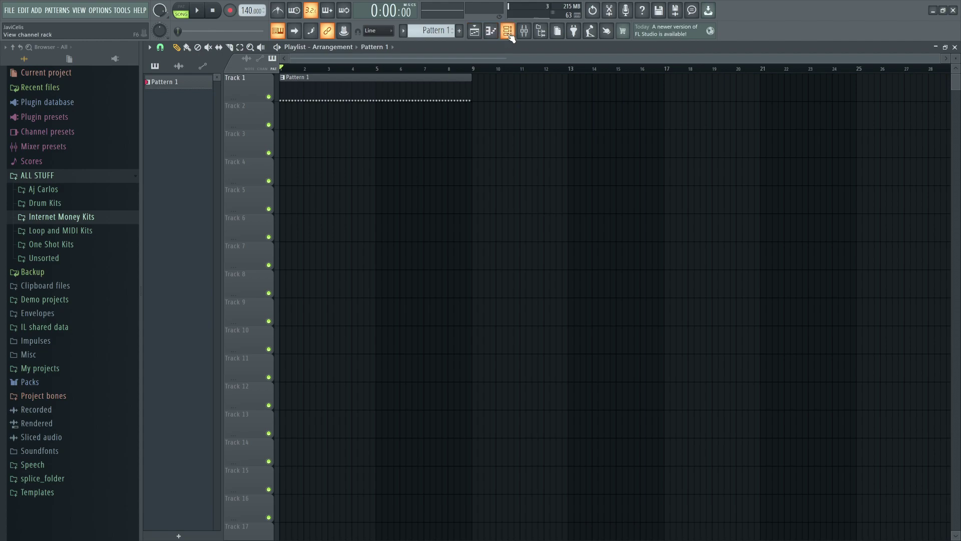
# - Add a FLEX instrument channel from the channel rack's + menu and reposition its window
pyautogui.click(508, 31)
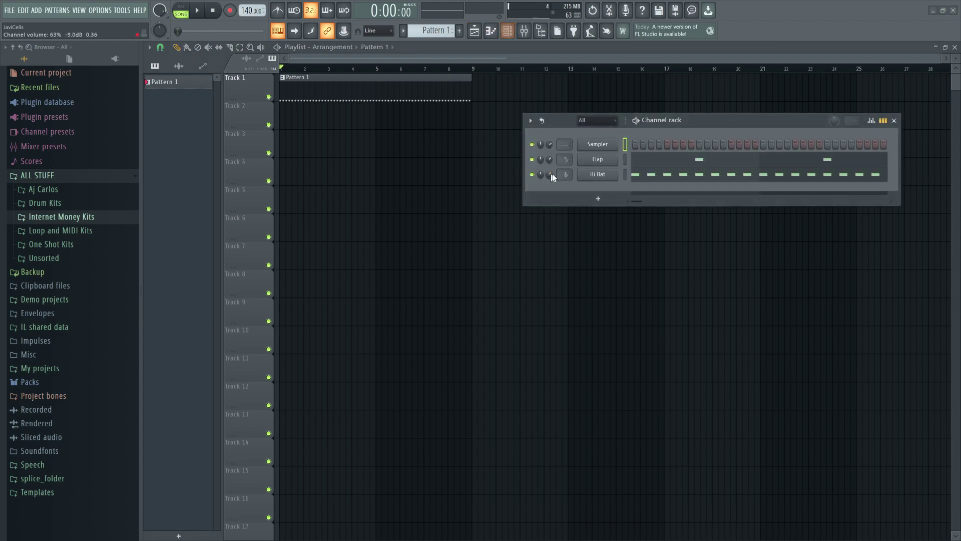
pyautogui.click(601, 200)
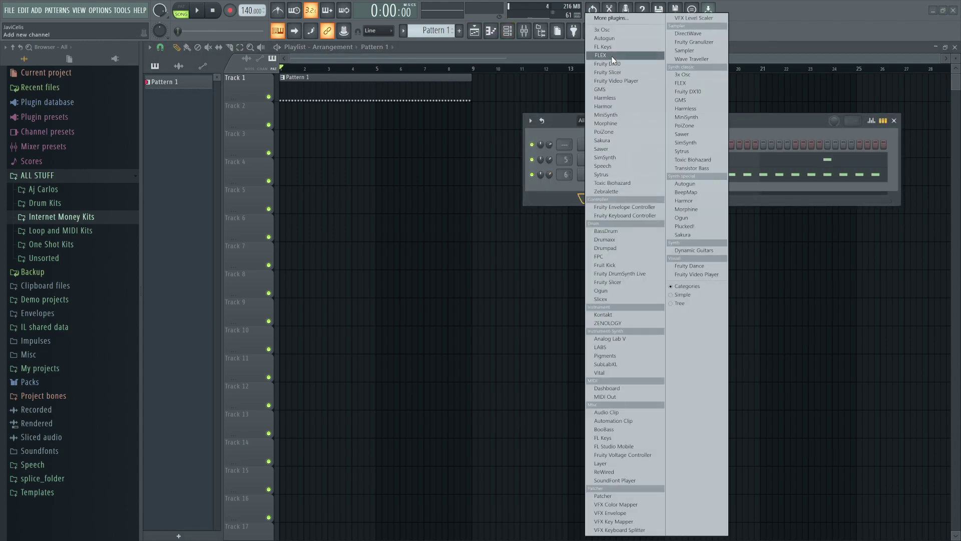
pyautogui.click(551, 201)
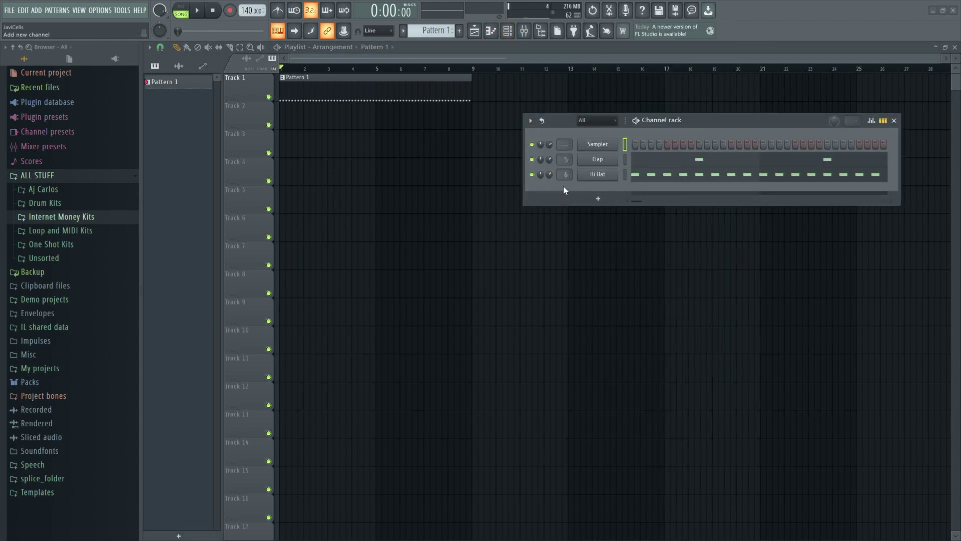
pyautogui.click(600, 200)
pyautogui.click(611, 56)
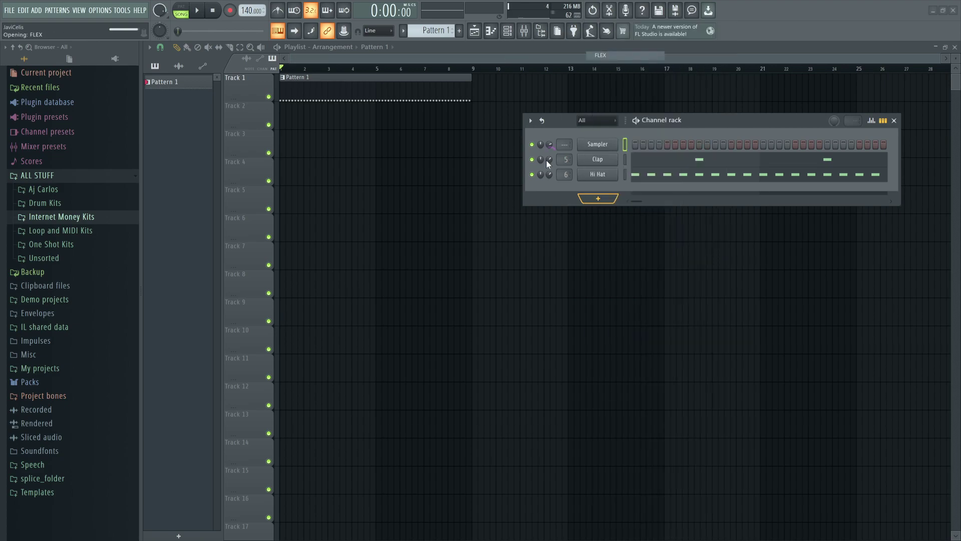
pyautogui.moveTo(477, 84); pyautogui.dragTo(585, 124)
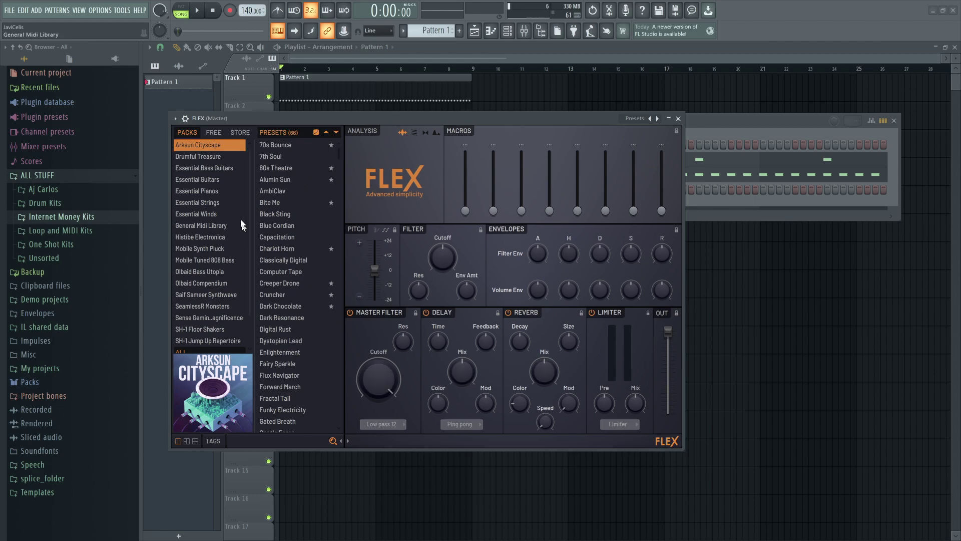
pyautogui.click(175, 120)
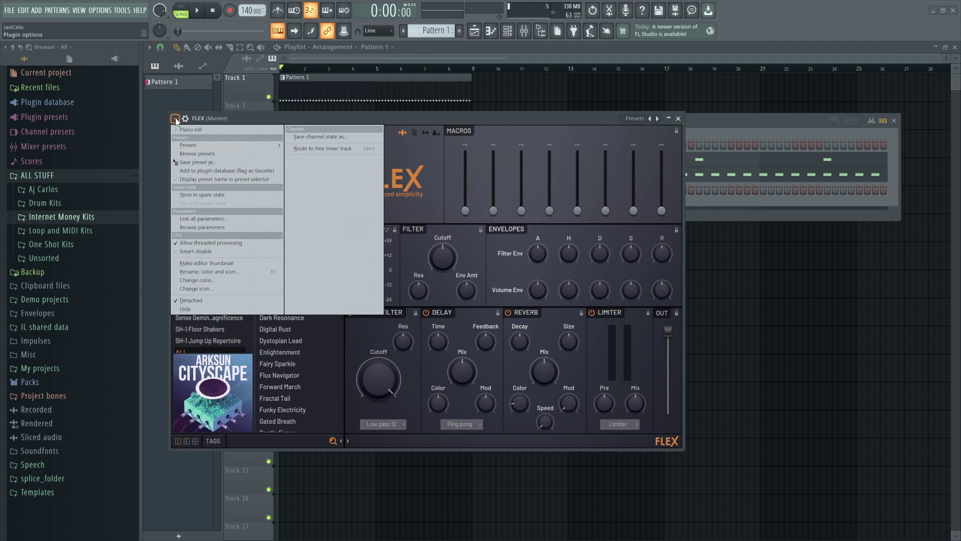
pyautogui.moveTo(235, 147)
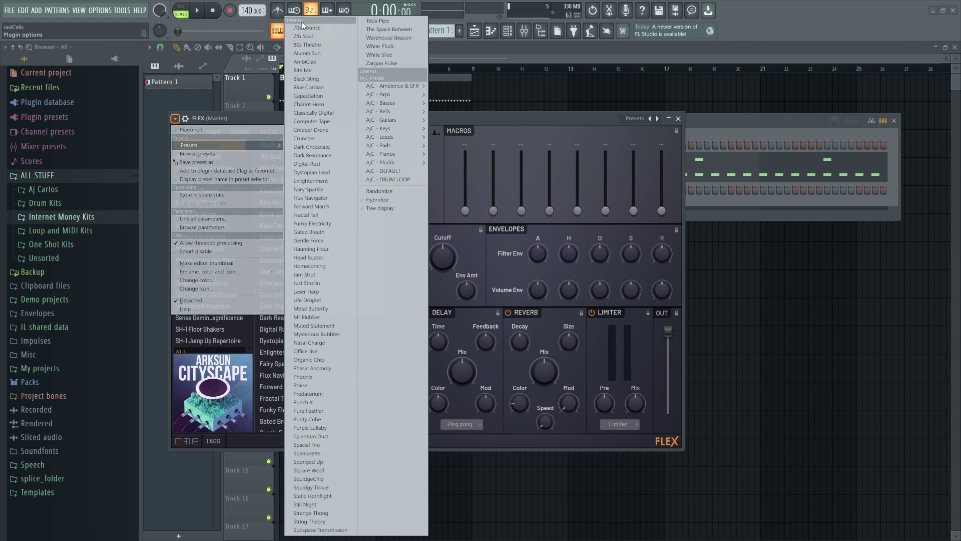
pyautogui.click(210, 145)
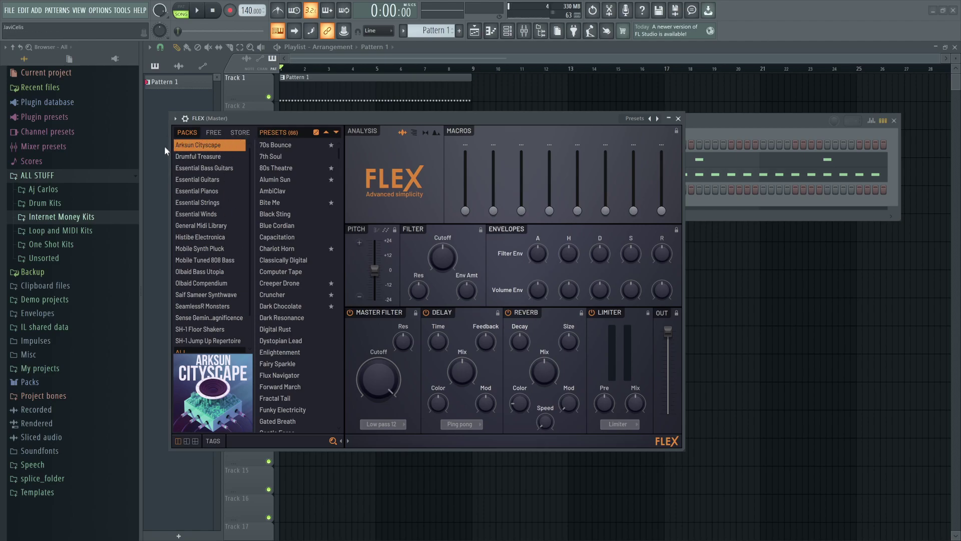
# - Preview the Drumful Treasure, Essential Bass Guitars and Essential Guitars packs, and check the FREE tab
pyautogui.click(214, 157)
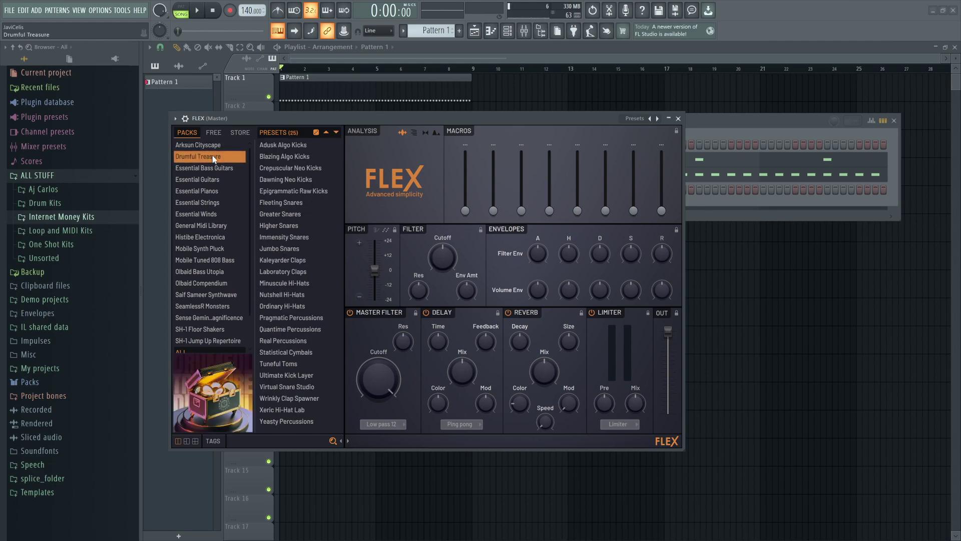
pyautogui.click(230, 168)
pyautogui.click(219, 179)
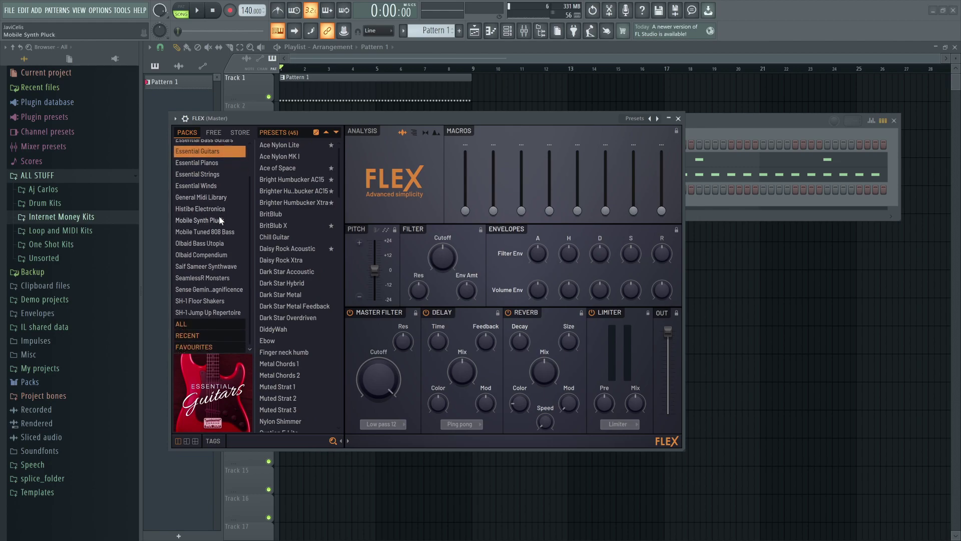
pyautogui.scroll(-5, 283, 177)
pyautogui.scroll(4, 286, 320)
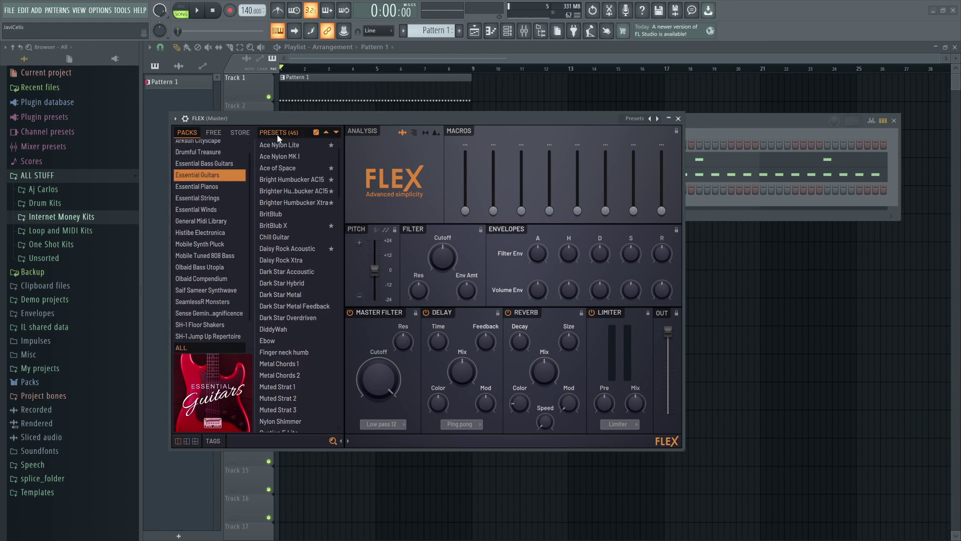
pyautogui.click(213, 136)
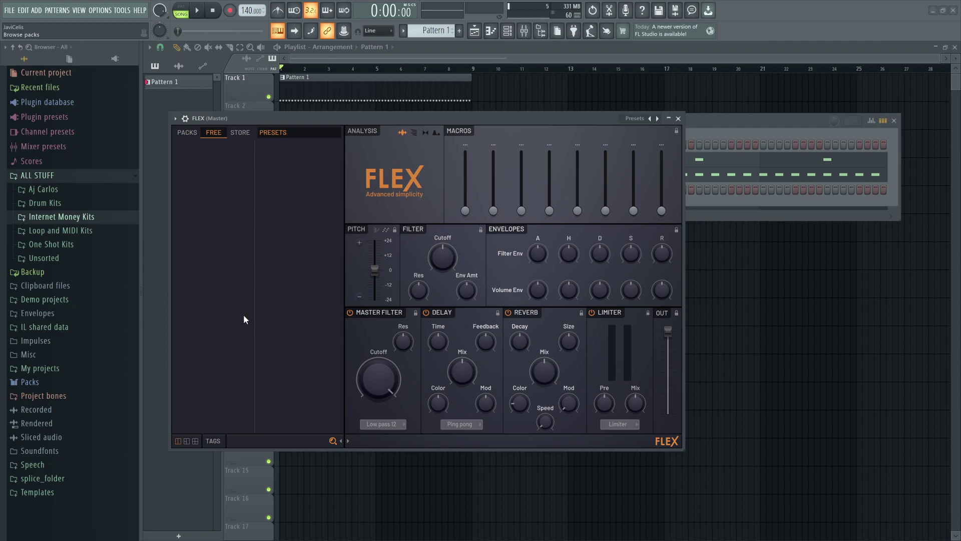
pyautogui.click(187, 132)
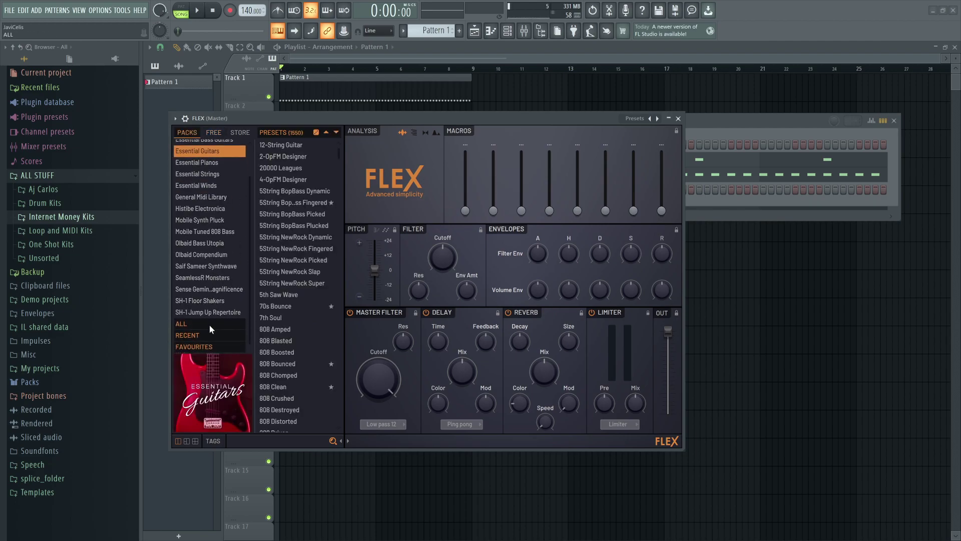
# - Browse store packs like Pandora, Fulcrum, Chill-Lo-Fi and Phonon Collider, then return to PACKS
pyautogui.click(240, 132)
pyautogui.click(226, 156)
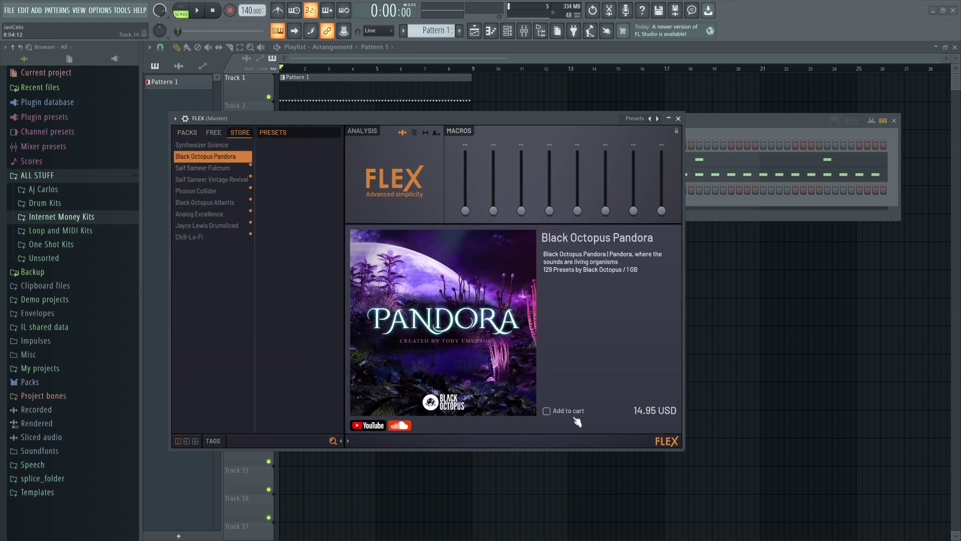
pyautogui.click(224, 148)
pyautogui.click(224, 168)
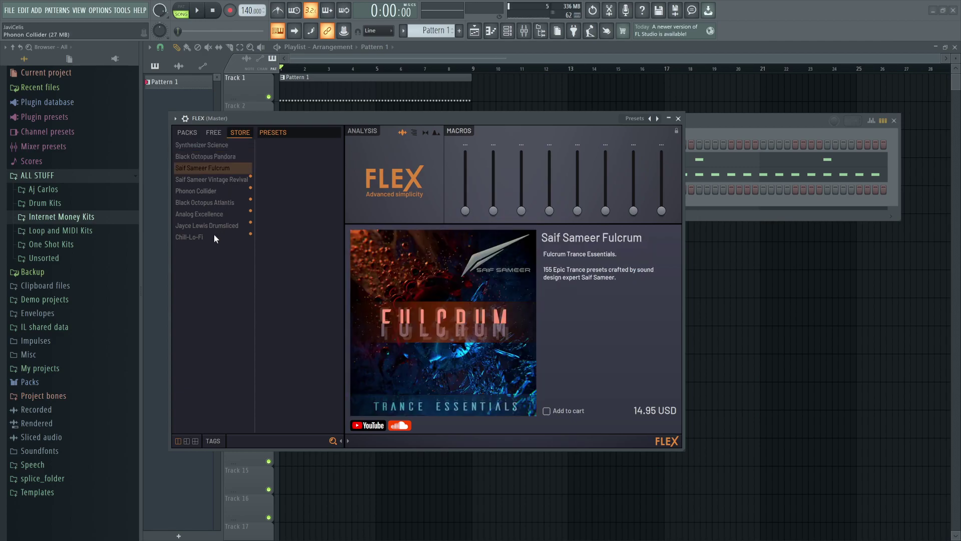
pyautogui.click(214, 237)
pyautogui.click(214, 191)
pyautogui.click(213, 145)
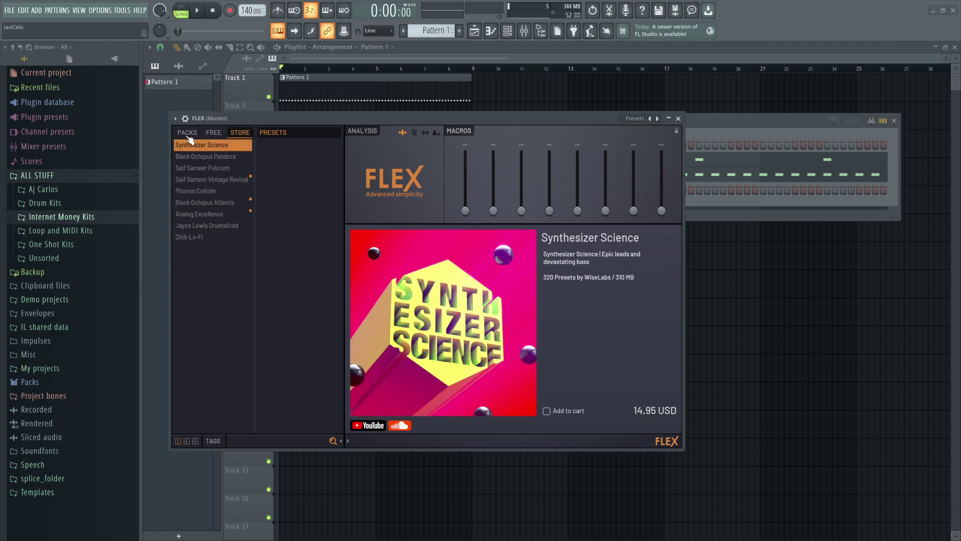
pyautogui.click(188, 134)
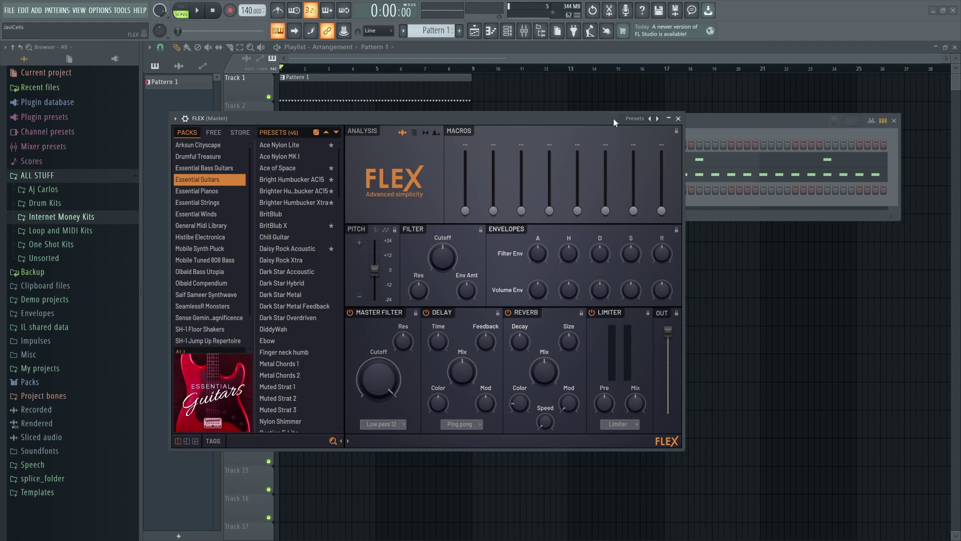
# - Review FLEX's preset menu, then close the FLEX window and minimize FL Studio
pyautogui.click(632, 125)
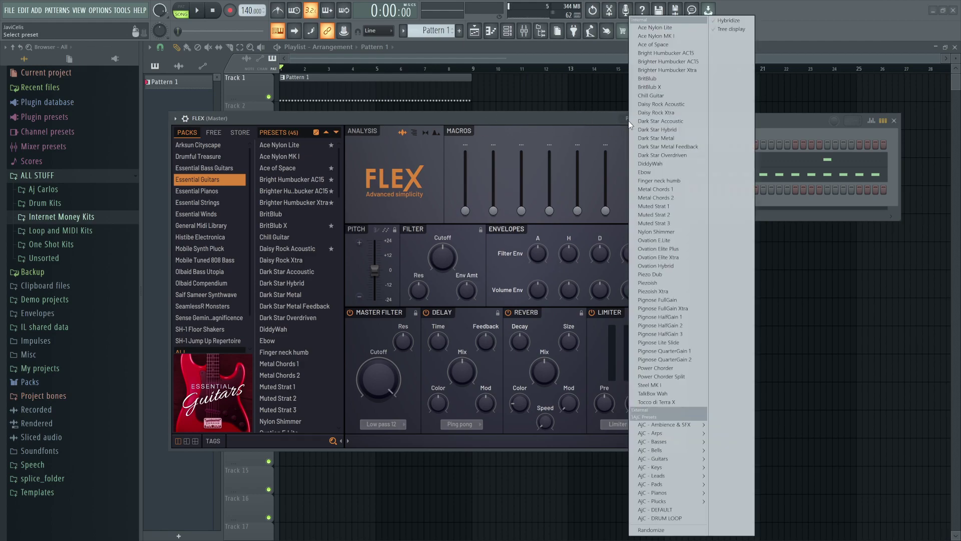
pyautogui.click(189, 183)
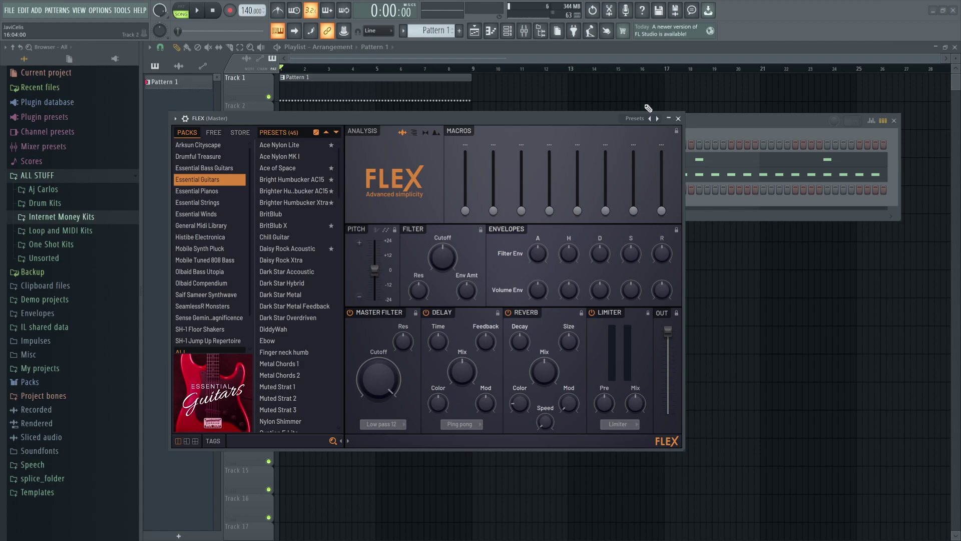
pyautogui.click(635, 119)
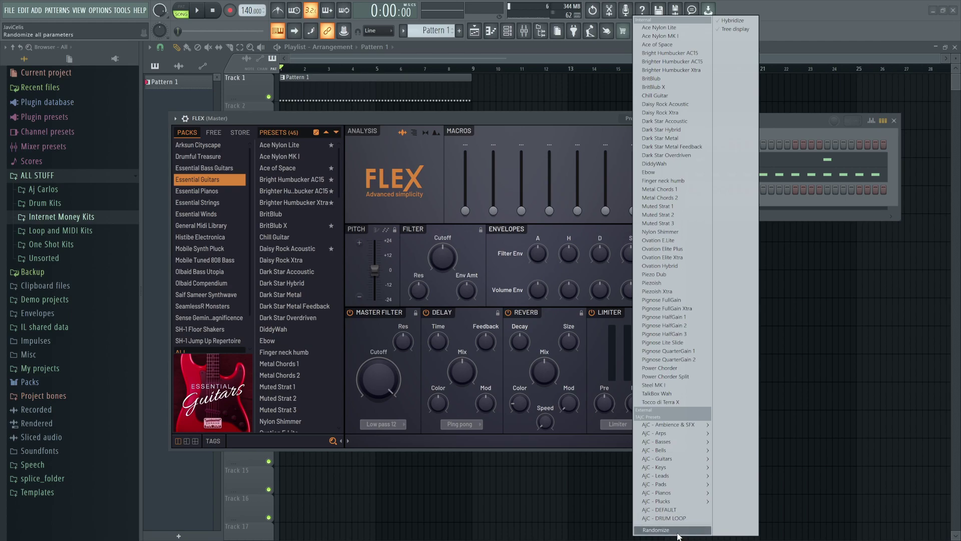
pyautogui.click(553, 116)
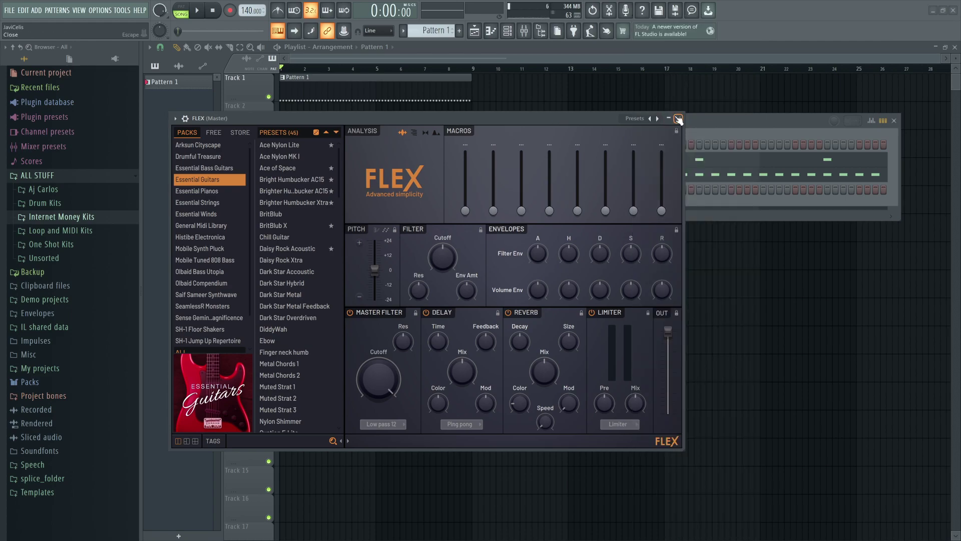
pyautogui.click(679, 119)
pyautogui.click(934, 10)
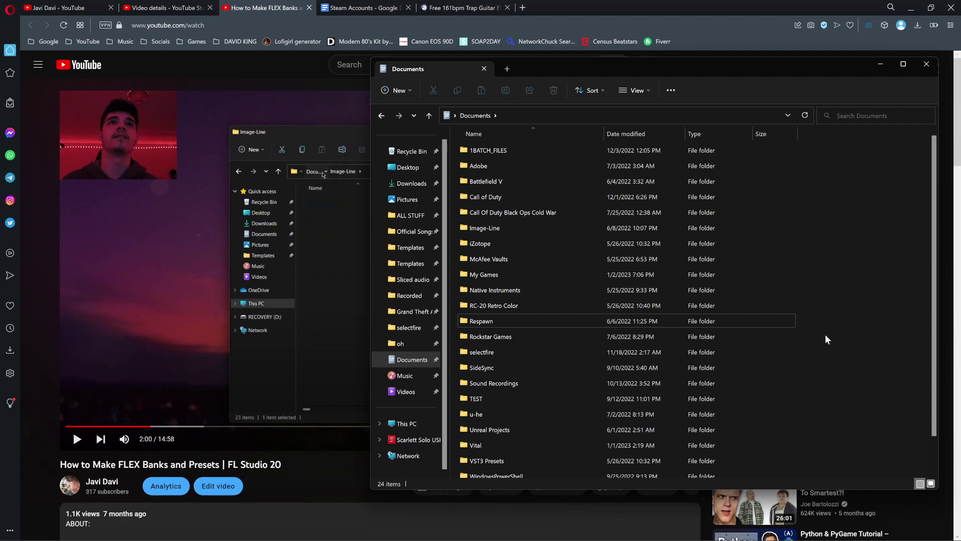
# - Navigate Documents > Image-Line > FL Studio > Presets > Plugin presets > Generators > FLEX
pyautogui.doubleClick(504, 229)
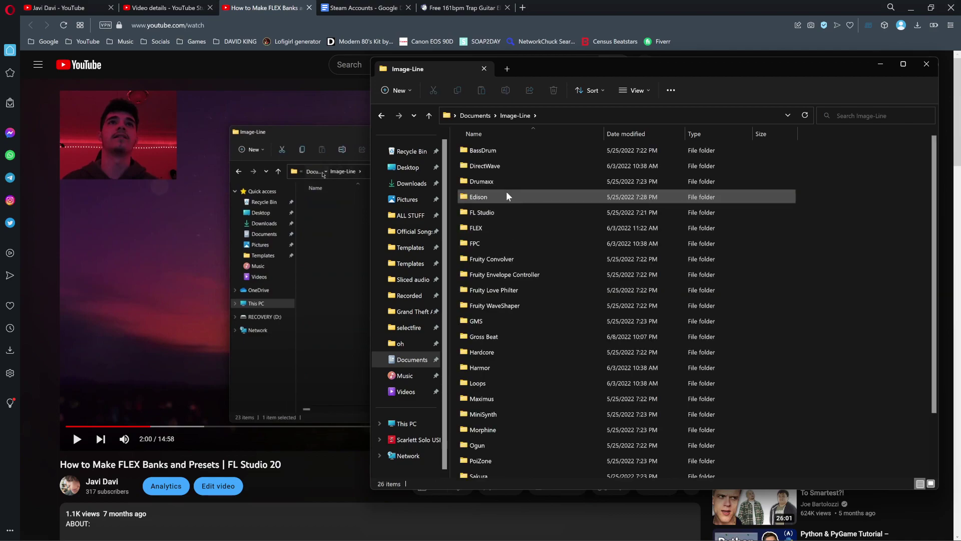
pyautogui.doubleClick(507, 214)
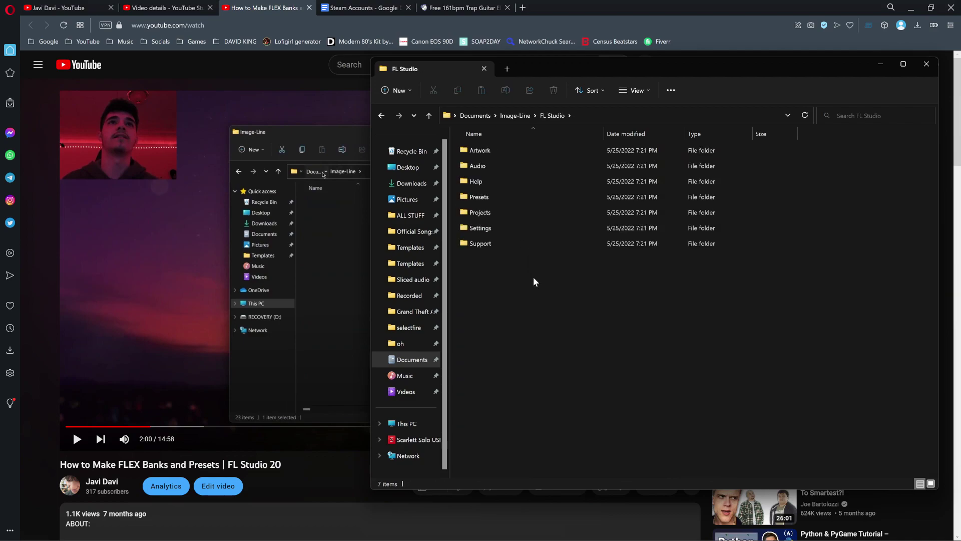
pyautogui.doubleClick(534, 196)
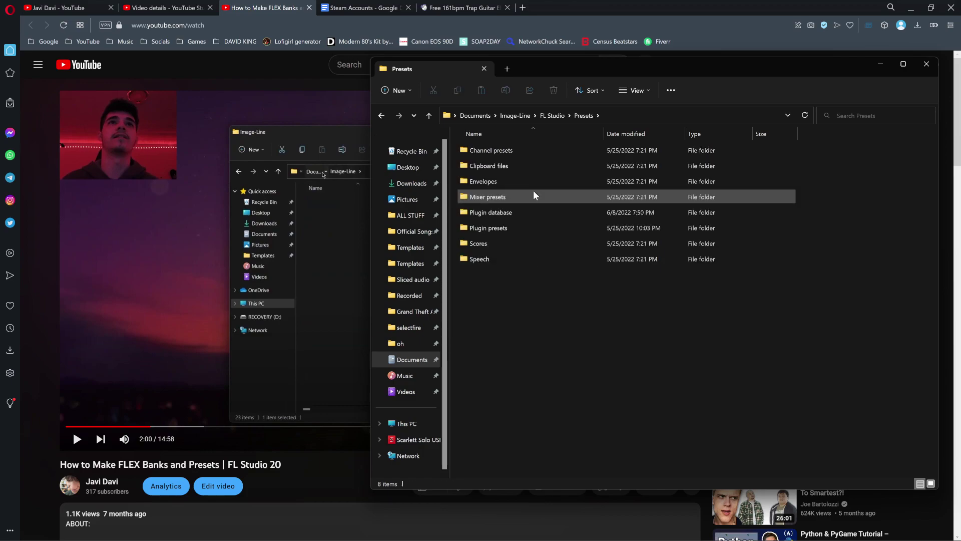
pyautogui.doubleClick(531, 227)
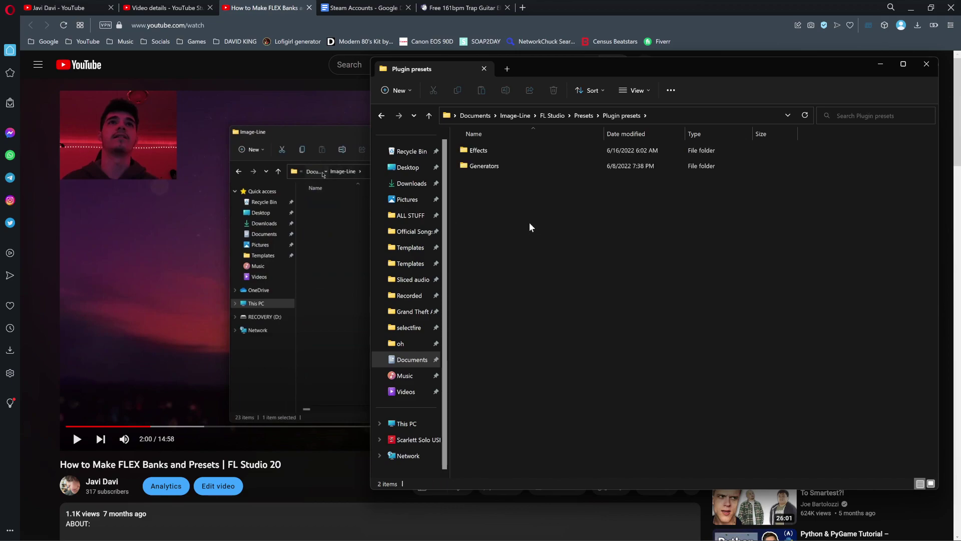
pyautogui.doubleClick(532, 169)
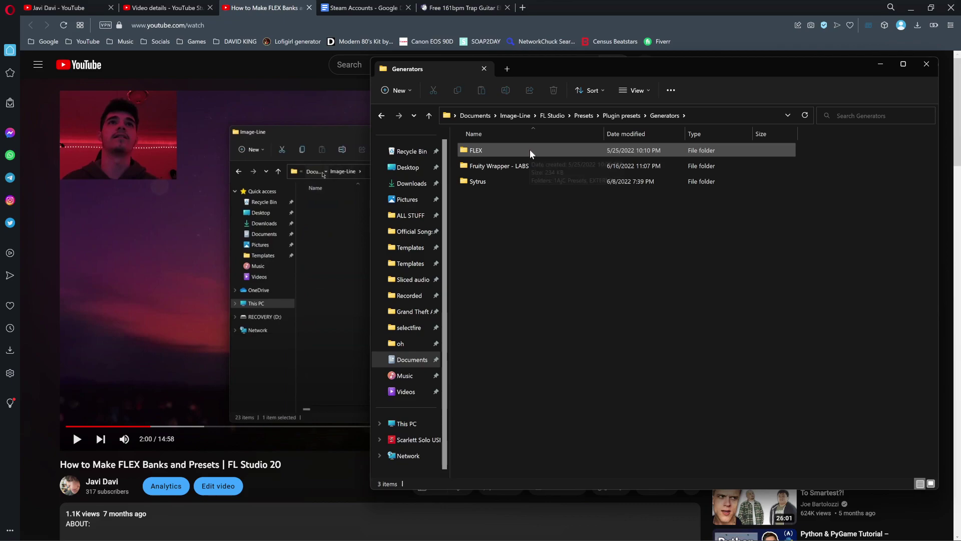
pyautogui.doubleClick(531, 151)
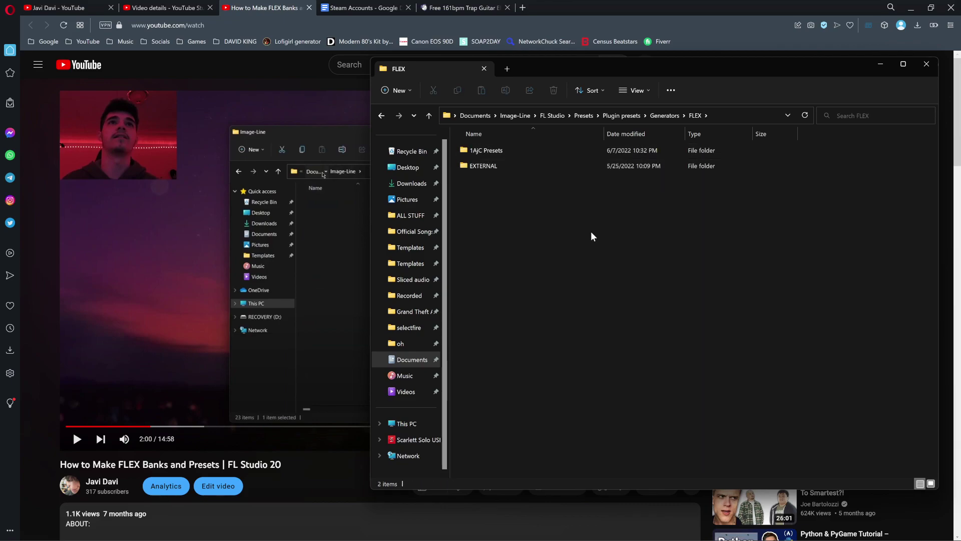
# - Create a new folder in the FLEX presets folder from the right-click New menu
pyautogui.moveTo(591, 235); pyautogui.dragTo(522, 253)
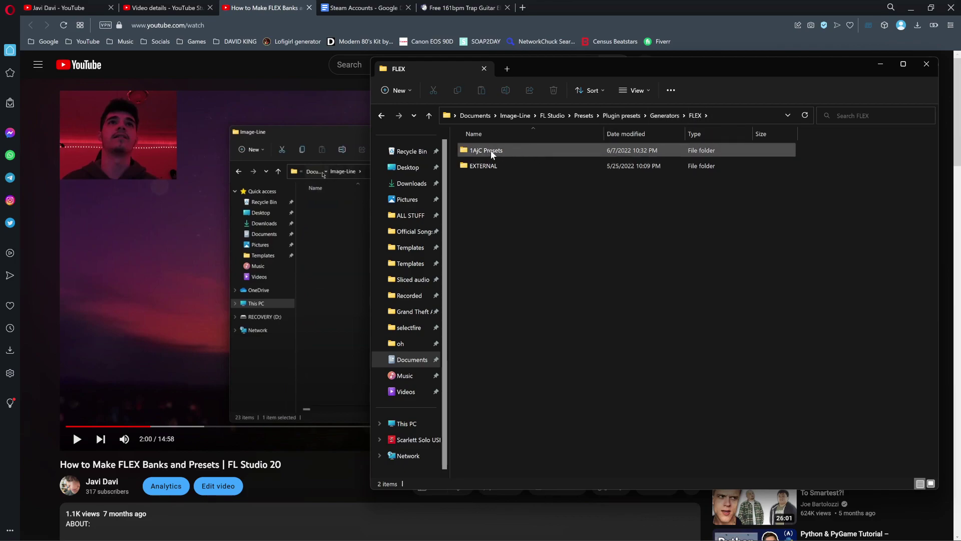
pyautogui.rightClick(484, 190)
pyautogui.click(480, 195)
pyautogui.rightClick(480, 195)
pyautogui.moveTo(547, 270)
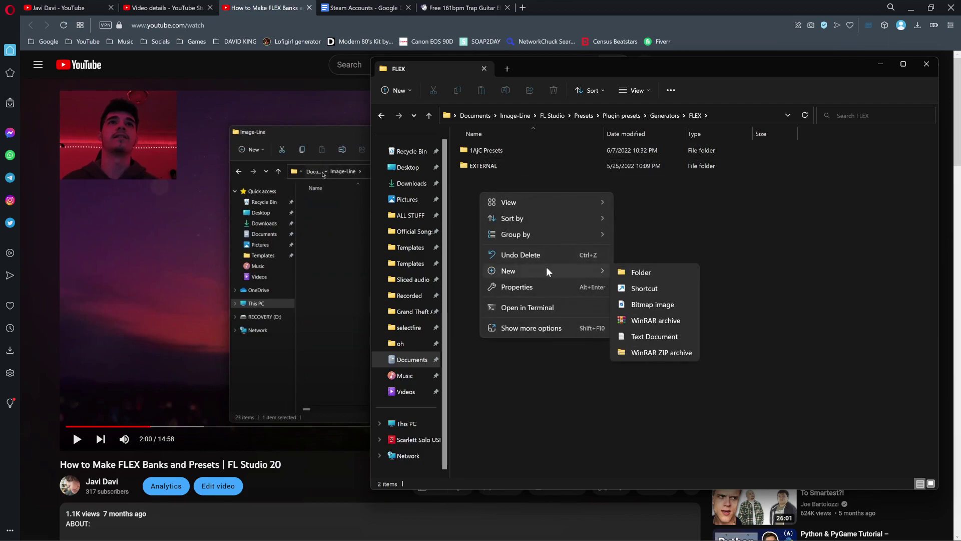
pyautogui.click(634, 273)
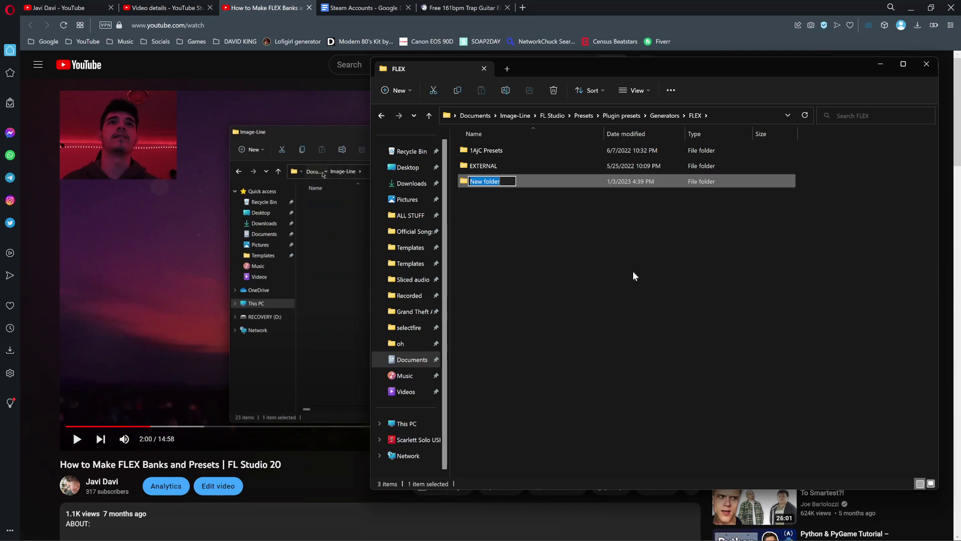
# - Name the new folder 'poopydoodoo'
pyautogui.write('pp')
pyautogui.press('BackSpace')
pyautogui.write('oopu')
pyautogui.press('BackSpace')
pyautogui.write('ydoodoo')
pyautogui.press('Return')
pyautogui.click(565, 230)
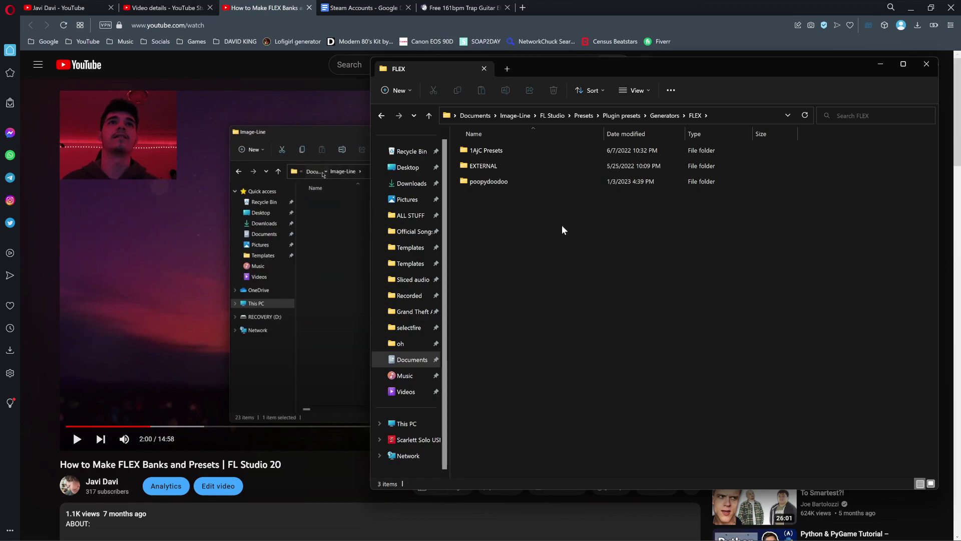
# - Bring FL Studio back and add a new FLEX channel
pyautogui.click(880, 64)
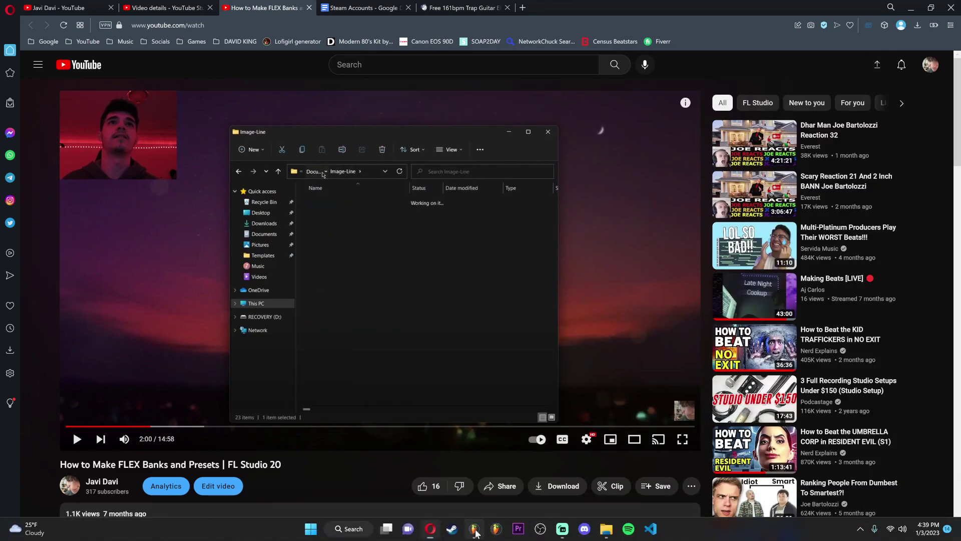
pyautogui.click(475, 529)
pyautogui.click(593, 189)
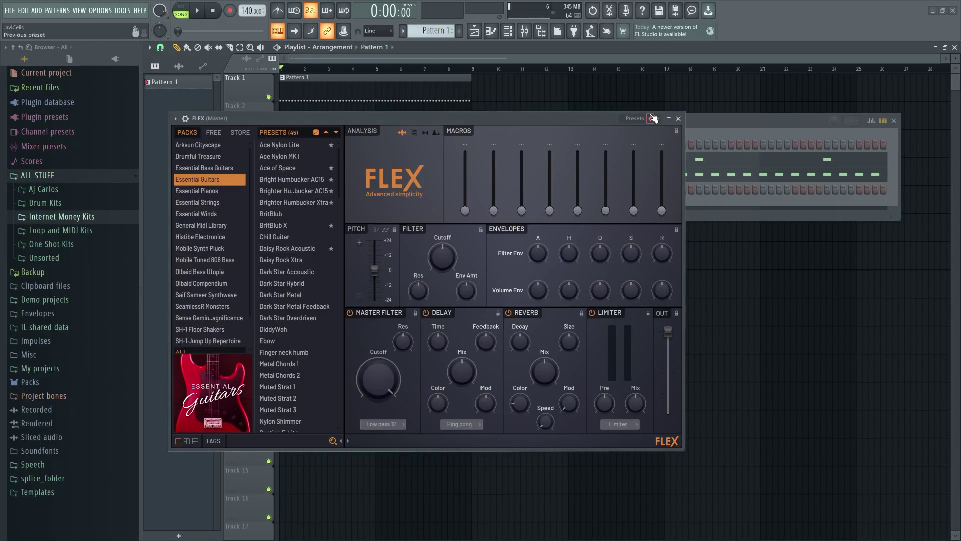
pyautogui.click(653, 118)
pyautogui.click(604, 200)
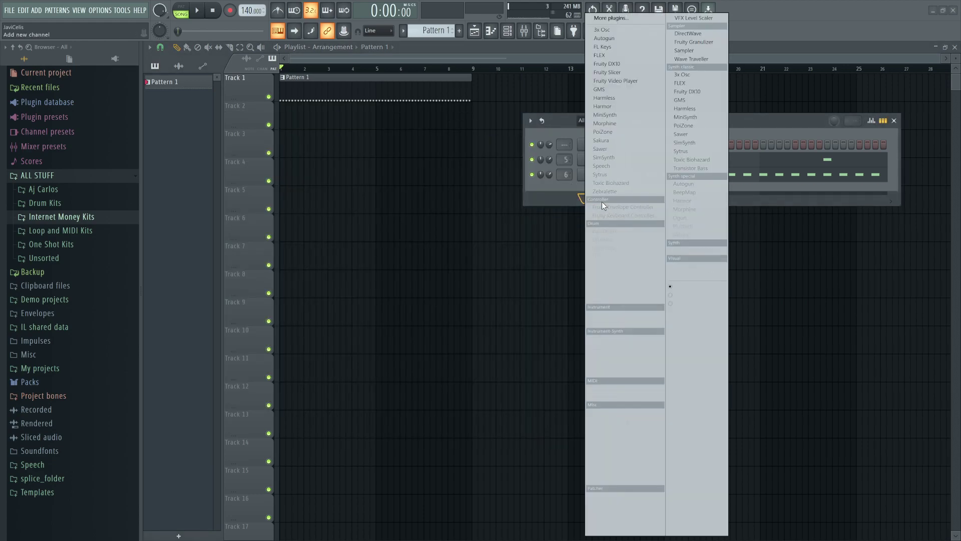
pyautogui.click(616, 63)
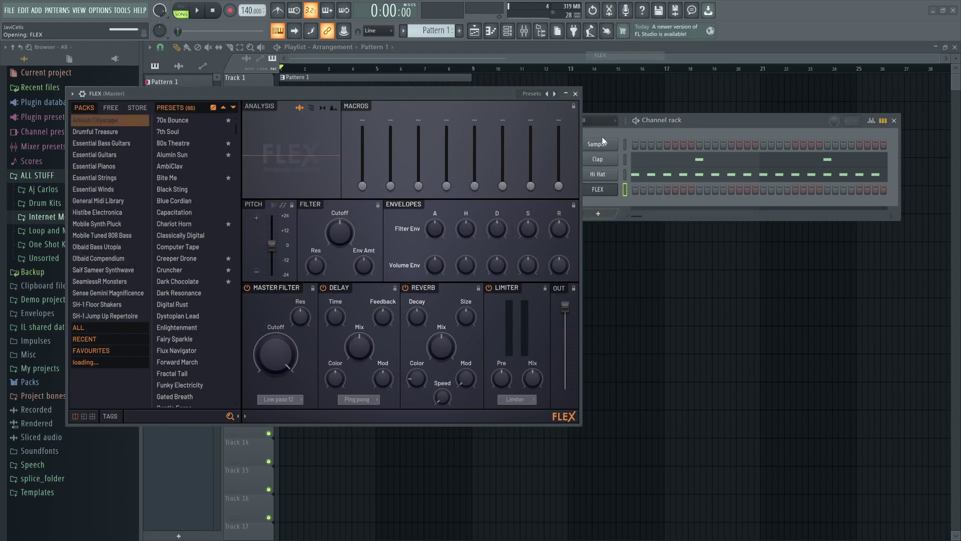
# - Check FLEX's preset list, then quit FL Studio without saving
pyautogui.click(591, 132)
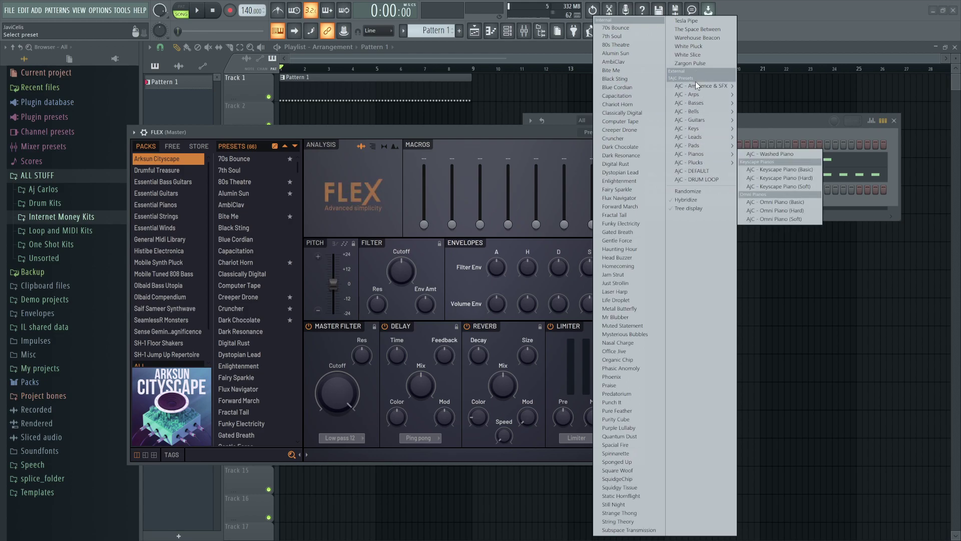
pyautogui.click(766, 40)
pyautogui.click(953, 10)
pyautogui.click(495, 302)
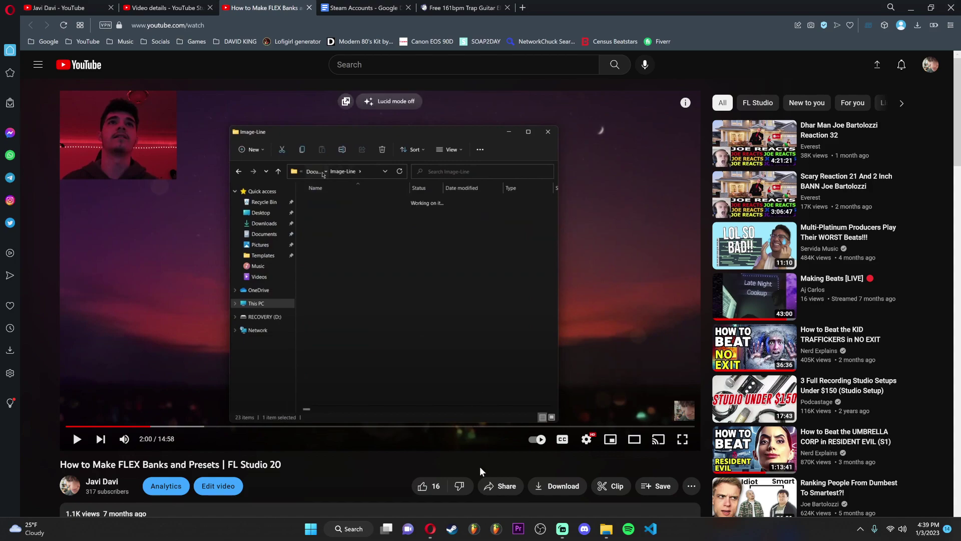
# - Relaunch FL Studio, add a FLEX channel, glance at its presets and reposition its window
pyautogui.click(477, 530)
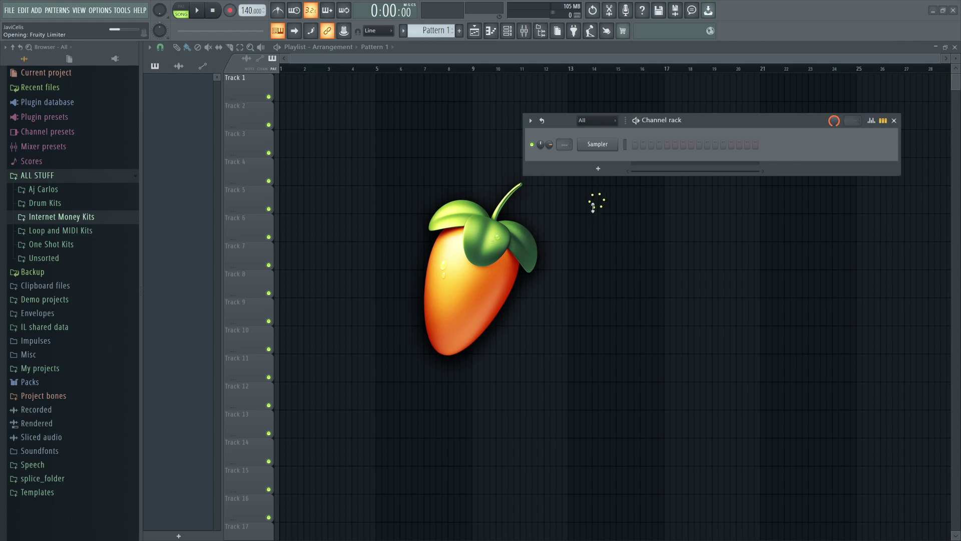
pyautogui.click(598, 198)
pyautogui.click(600, 55)
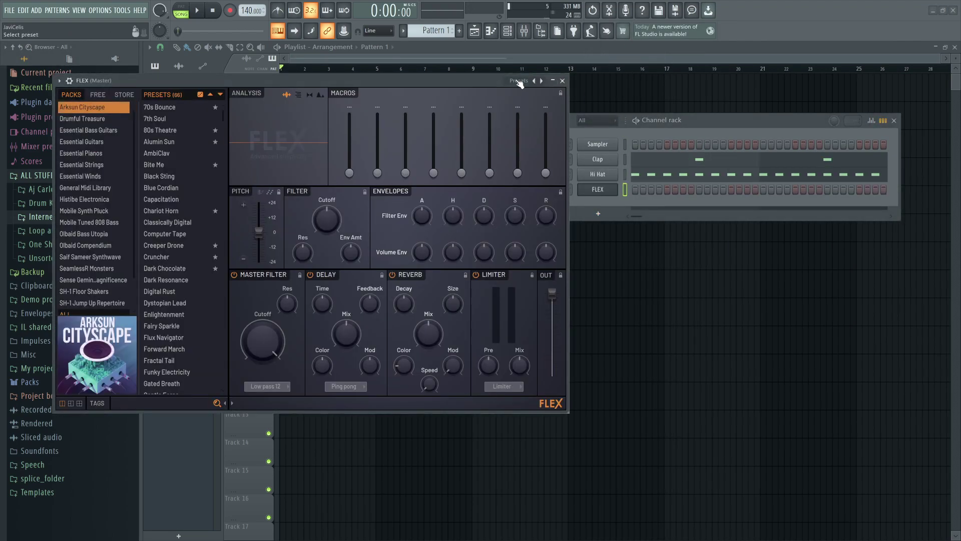
pyautogui.click(518, 81)
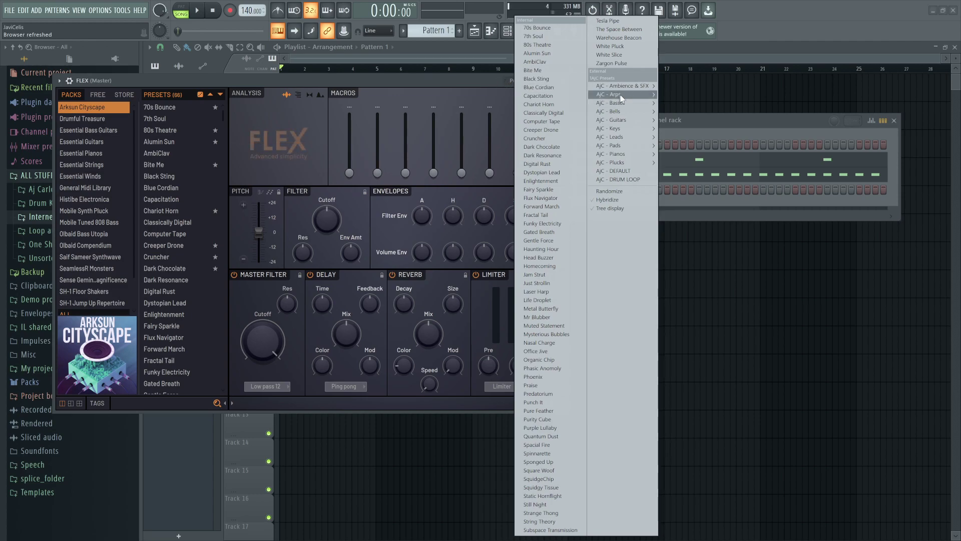
pyautogui.moveTo(624, 94)
pyautogui.click(479, 80)
pyautogui.moveTo(479, 80); pyautogui.dragTo(602, 121)
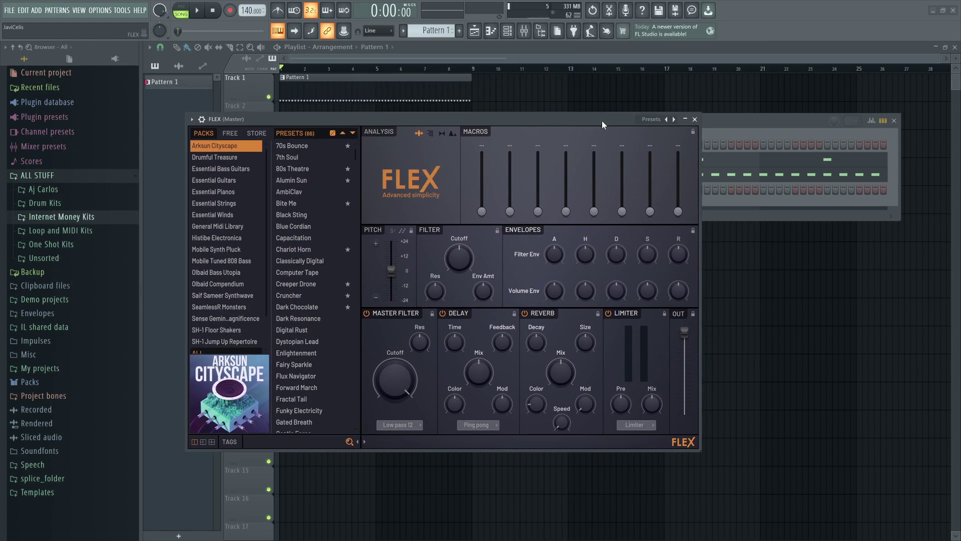
# - Load the 7th Soul preset and start Save preset as in the FLEX presets folder
pyautogui.click(293, 155)
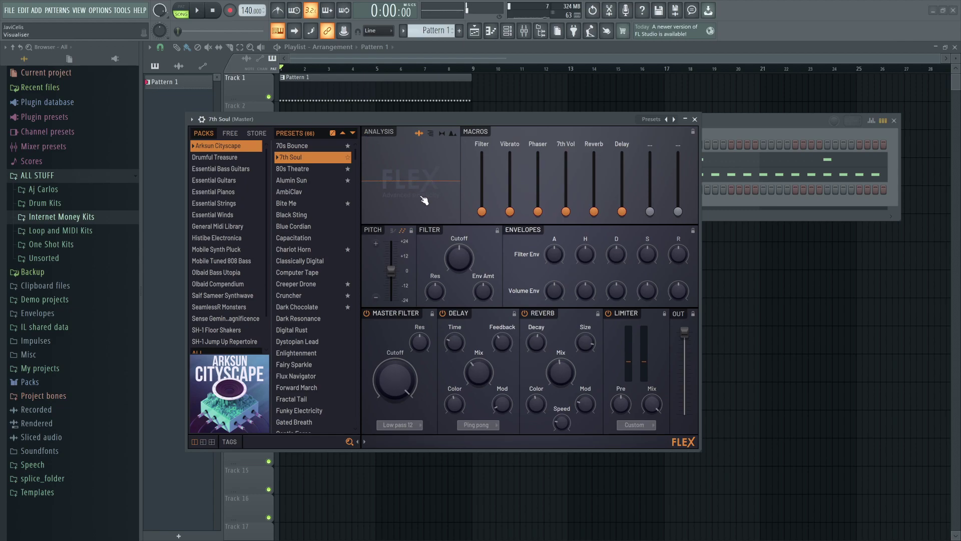
pyautogui.click(192, 119)
pyautogui.click(246, 165)
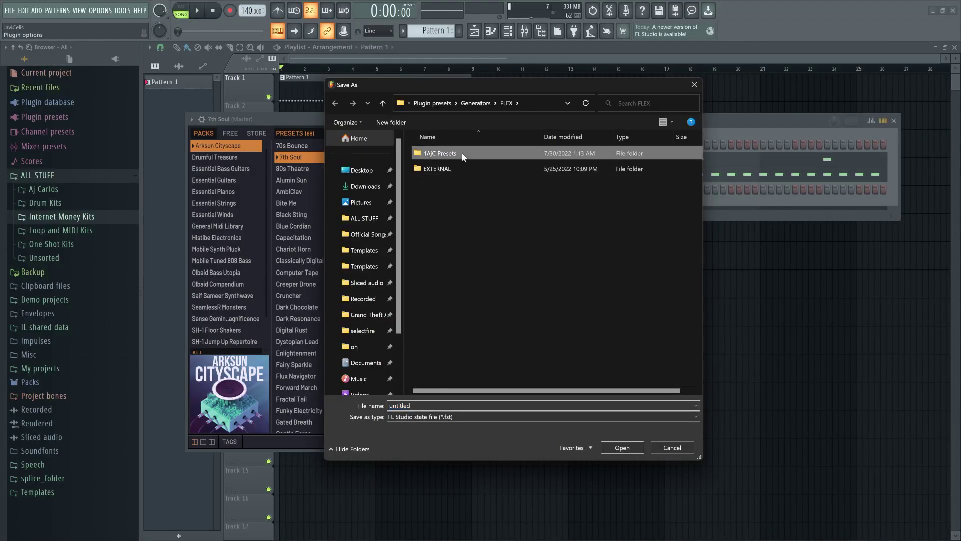
pyautogui.doubleClick(461, 153)
pyautogui.click(335, 102)
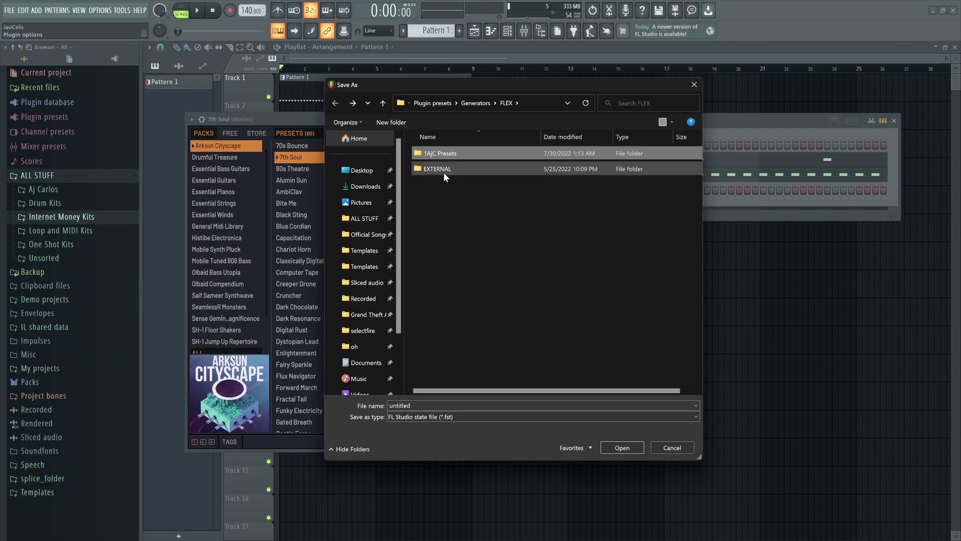
pyautogui.click(462, 308)
# - Save the preset as 'poop' and confirm it appears in FLEX's preset list
pyautogui.doubleClick(459, 406)
pyautogui.write('poo')
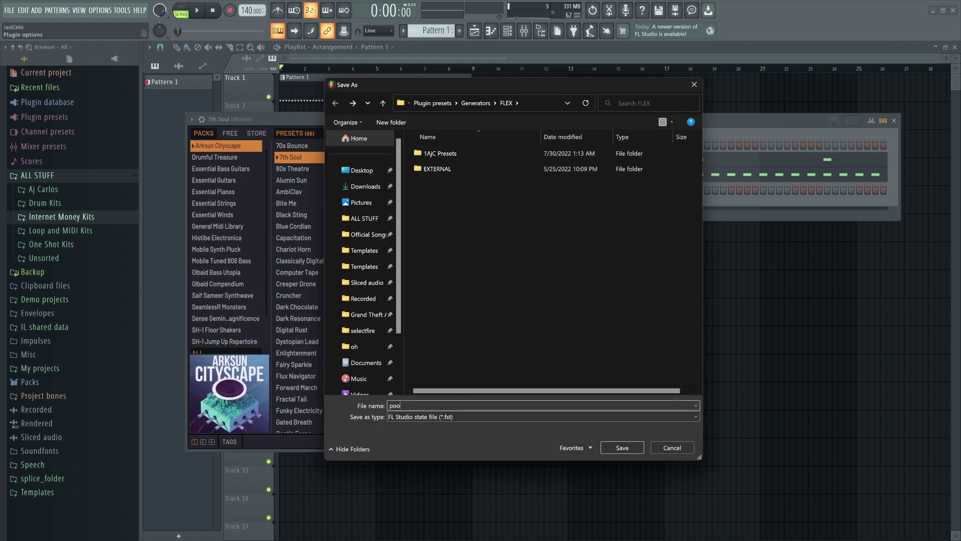
pyautogui.write('op')
pyautogui.click(622, 447)
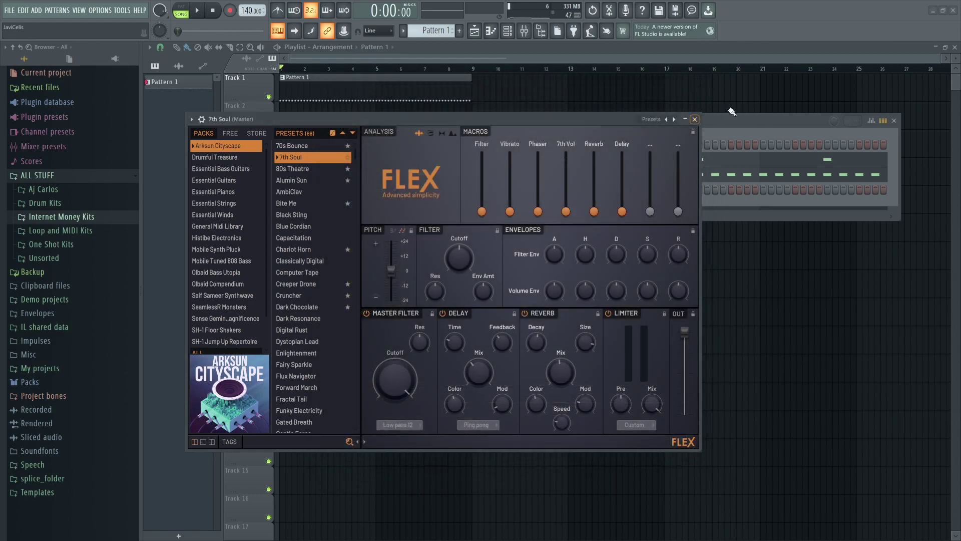
pyautogui.click(599, 119)
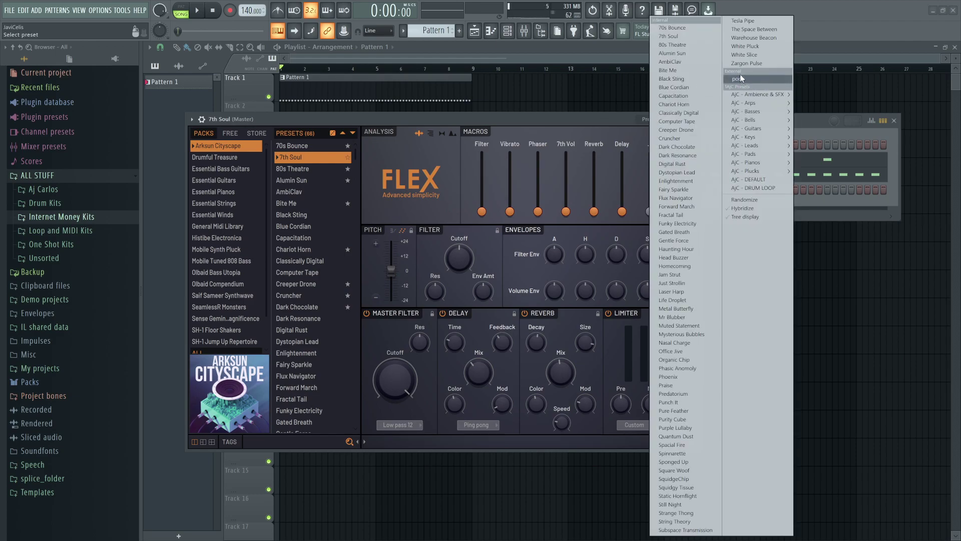
pyautogui.click(518, 133)
# - Reopen Save Preset As to confirm the poop preset in FLEX's presets folder, checking the EXTERNAL subfolder
pyautogui.click(192, 119)
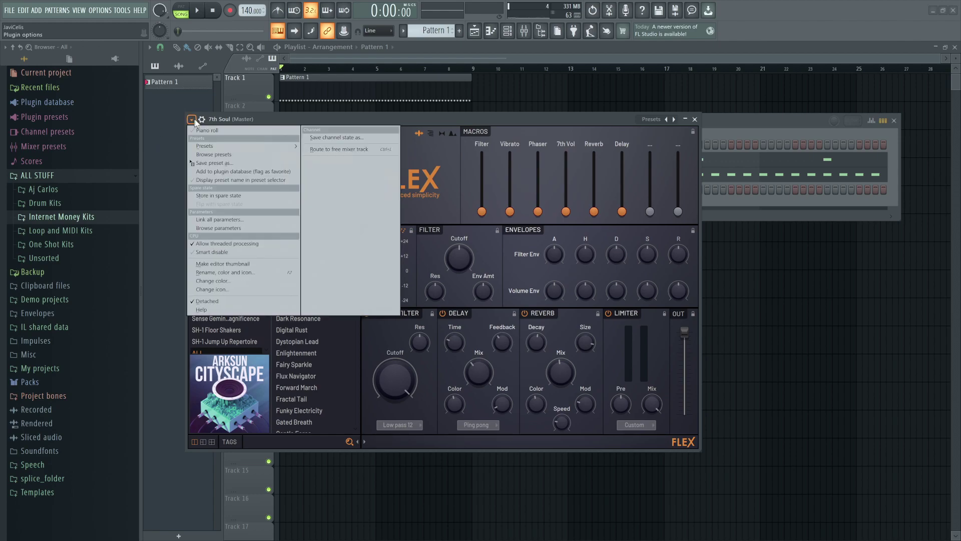
pyautogui.click(191, 119)
pyautogui.click(191, 119)
pyautogui.click(220, 163)
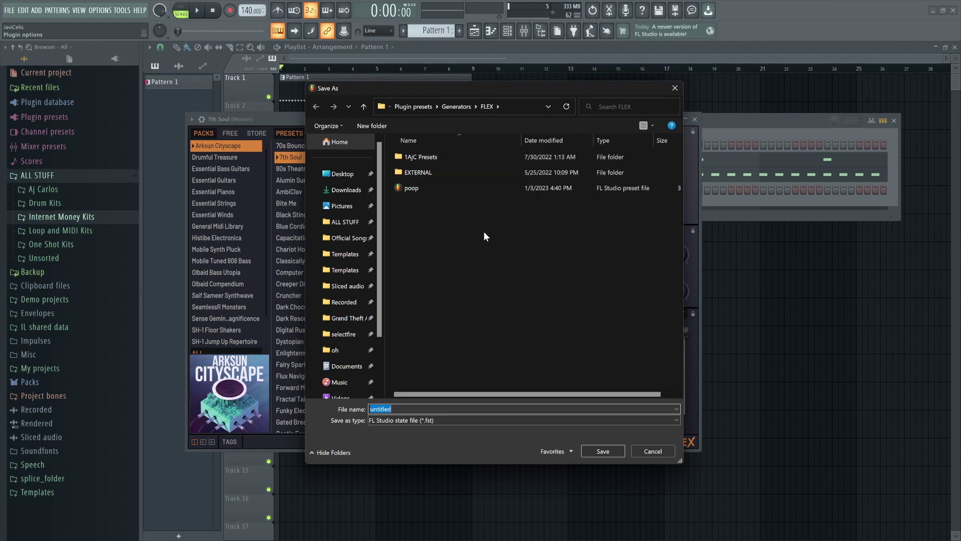
pyautogui.rightClick(434, 218)
pyautogui.click(397, 203)
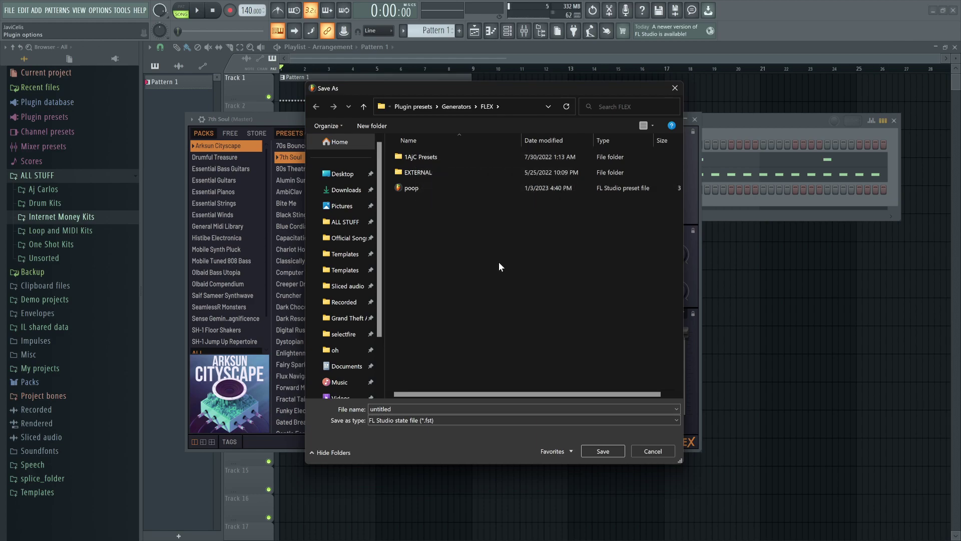
pyautogui.doubleClick(474, 170)
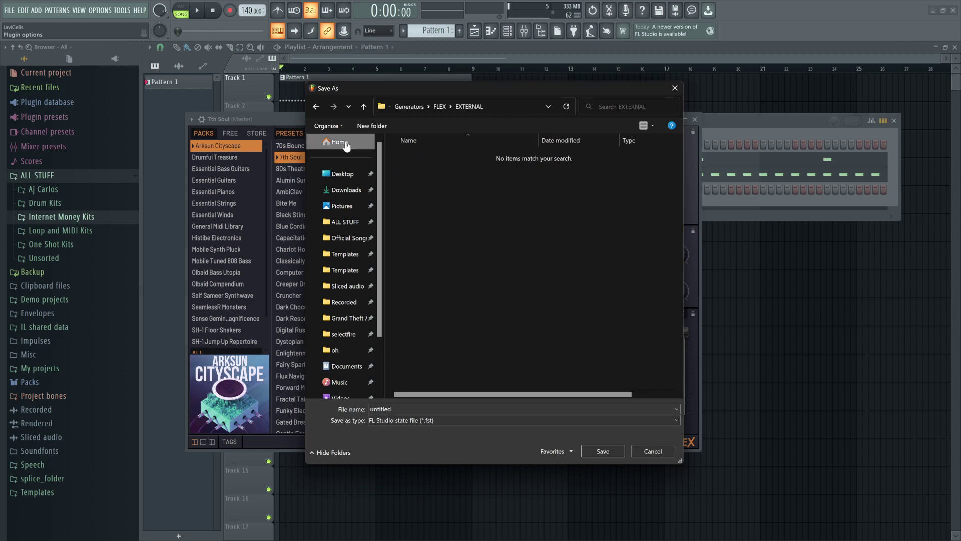
# - Return to the FLEX presets folder, cancel the save, and close the FLEX window
pyautogui.click(315, 109)
pyautogui.click(654, 451)
pyautogui.click(703, 124)
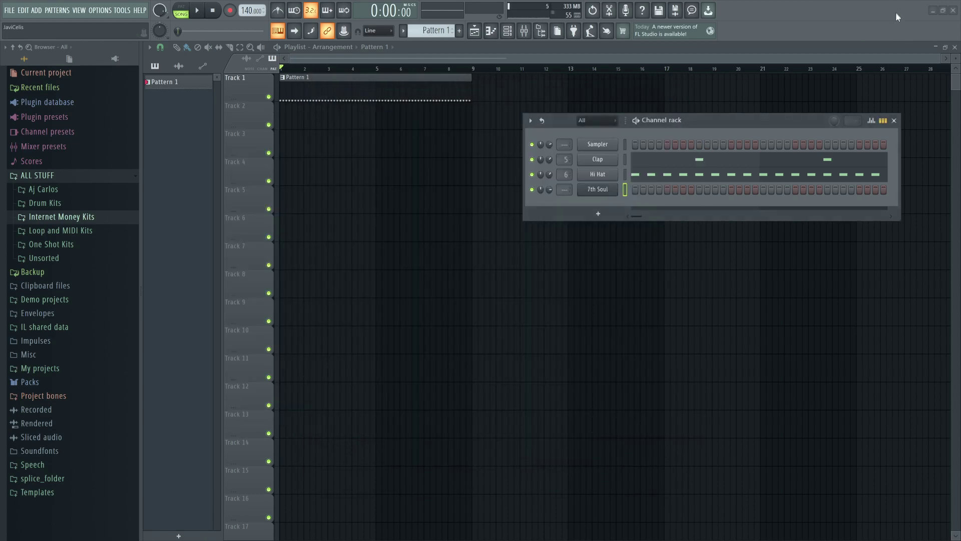
# - Open the FLEX presets folder in File Explorer and confirm the poopydoodoo folder is empty
pyautogui.click(933, 10)
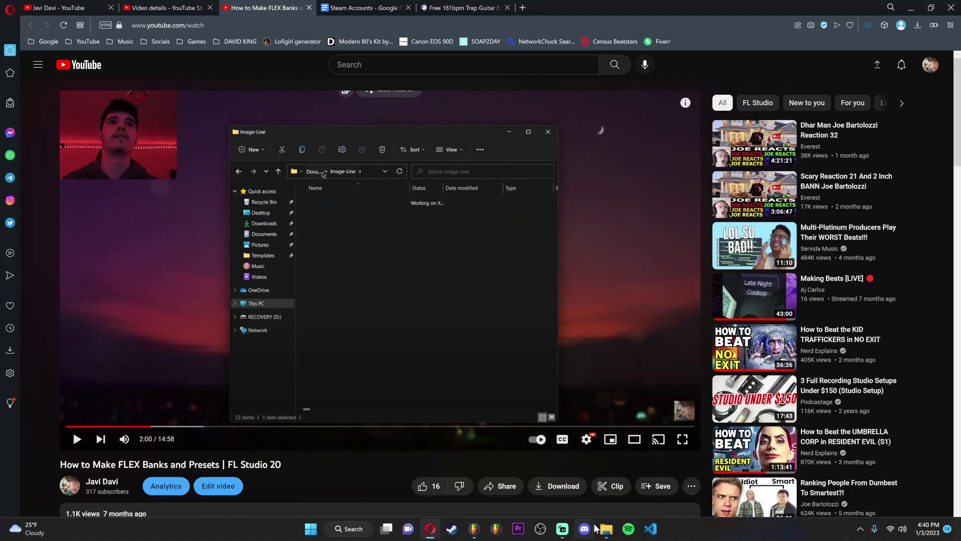
pyautogui.click(604, 529)
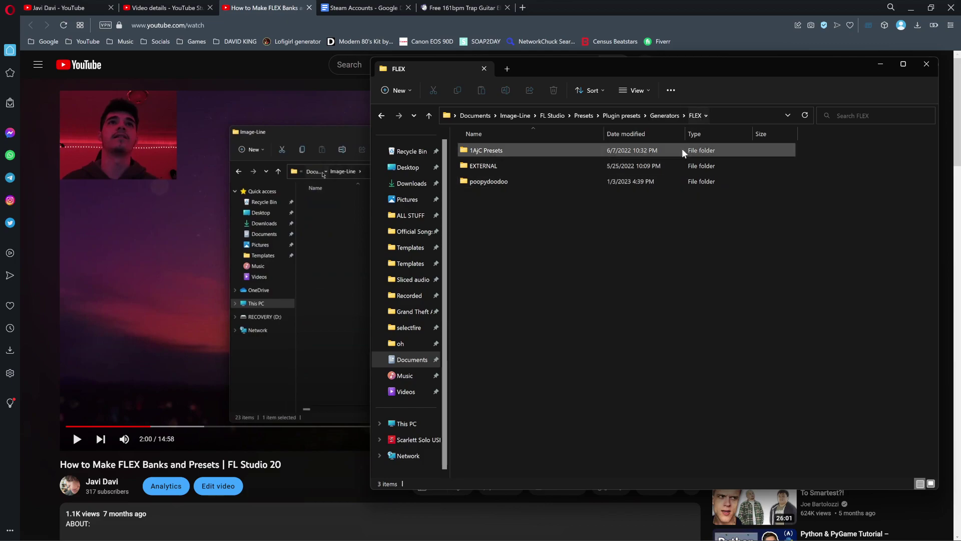
pyautogui.doubleClick(577, 184)
pyautogui.click(381, 116)
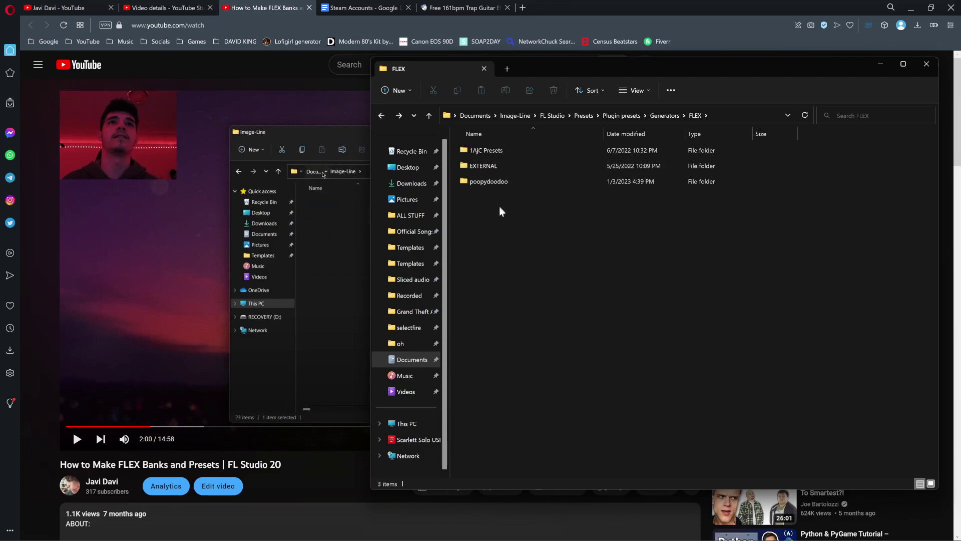
# - Delete the poopydoodoo folder, close File Explorer, and minimize the browser to reach FL Studio
pyautogui.click(515, 183)
pyautogui.press('Delete')
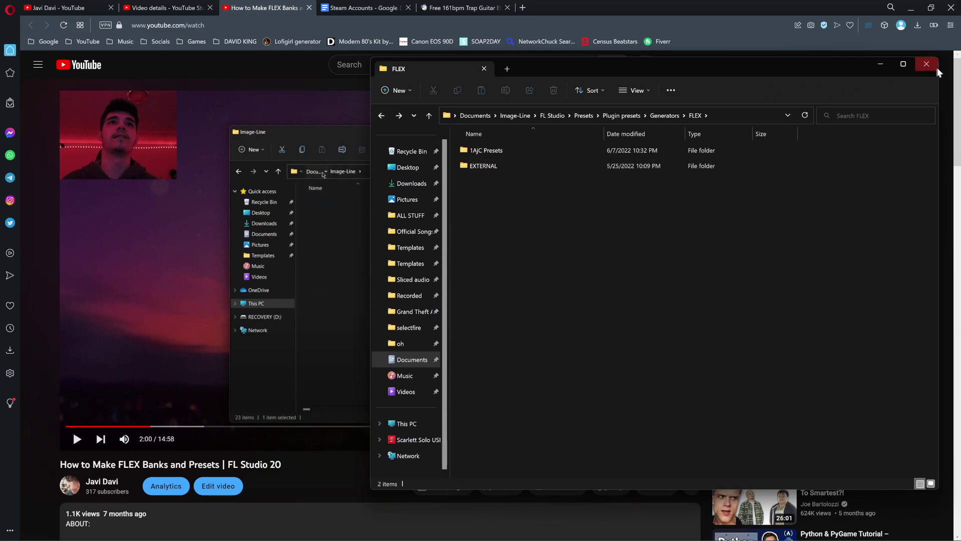
pyautogui.click(927, 65)
pyautogui.click(911, 7)
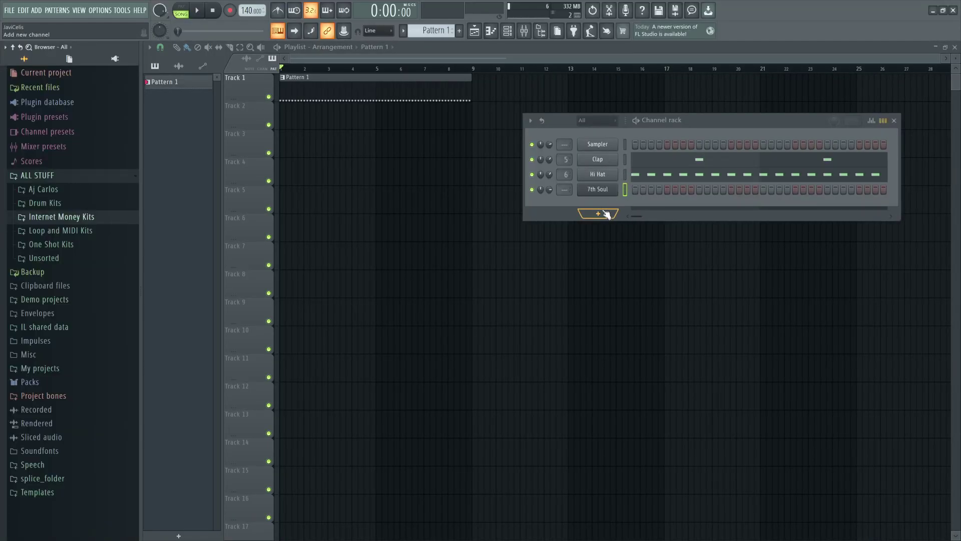
# - Reopen FLEX from the 7th Soul channel and move its window nearer the screen centre
pyautogui.press('super')
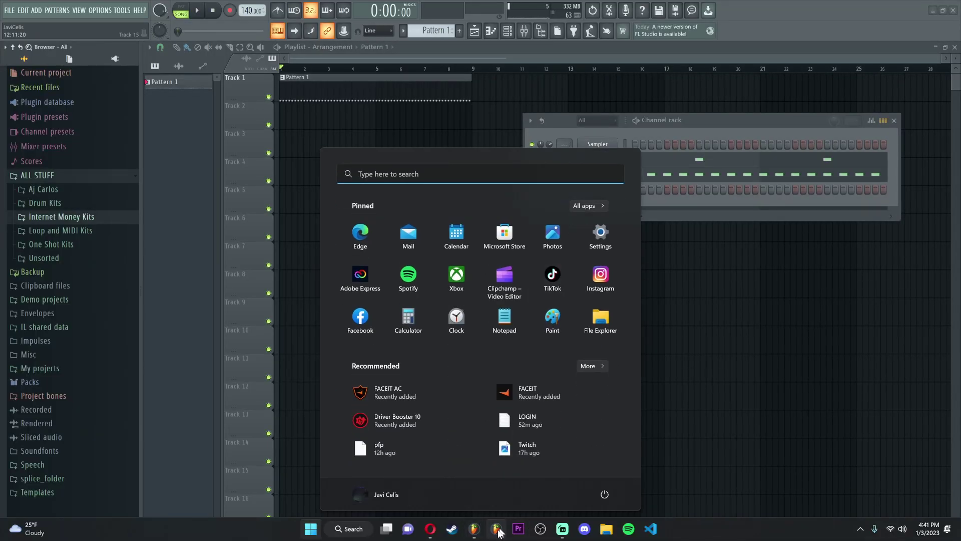
pyautogui.click(493, 529)
pyautogui.click(597, 175)
pyautogui.moveTo(642, 127); pyautogui.dragTo(678, 129)
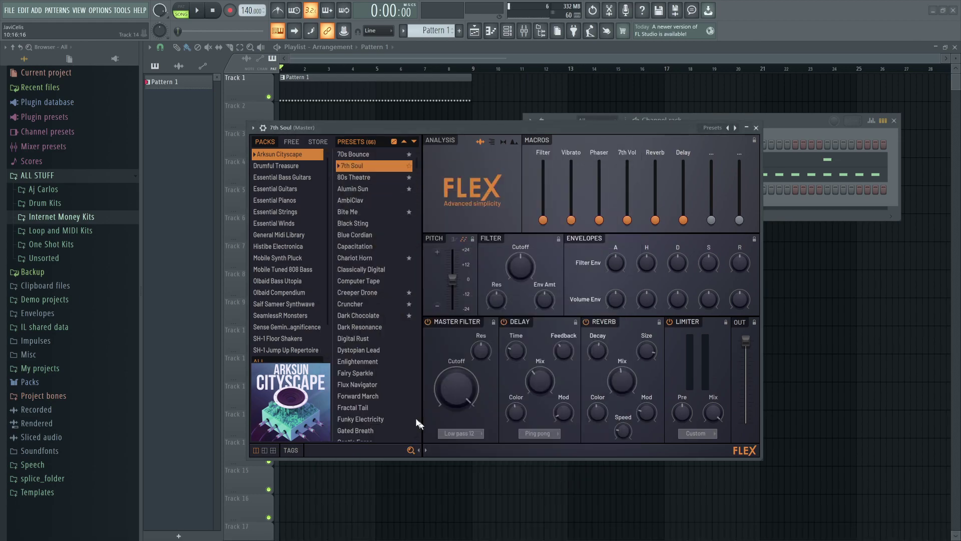
pyautogui.press('super')
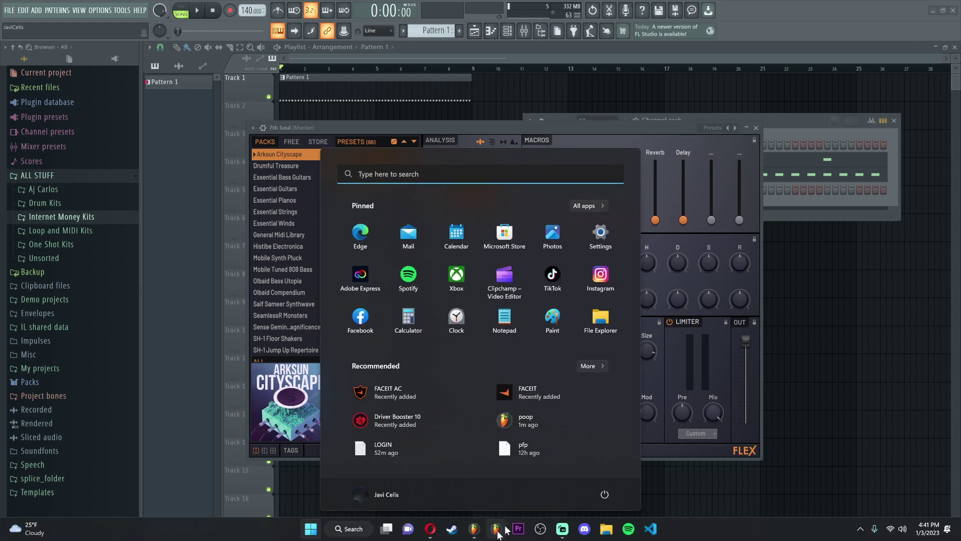
# - Dismiss the Start menu to return to the FLEX tutorial's comments on YouTube
pyautogui.click(500, 131)
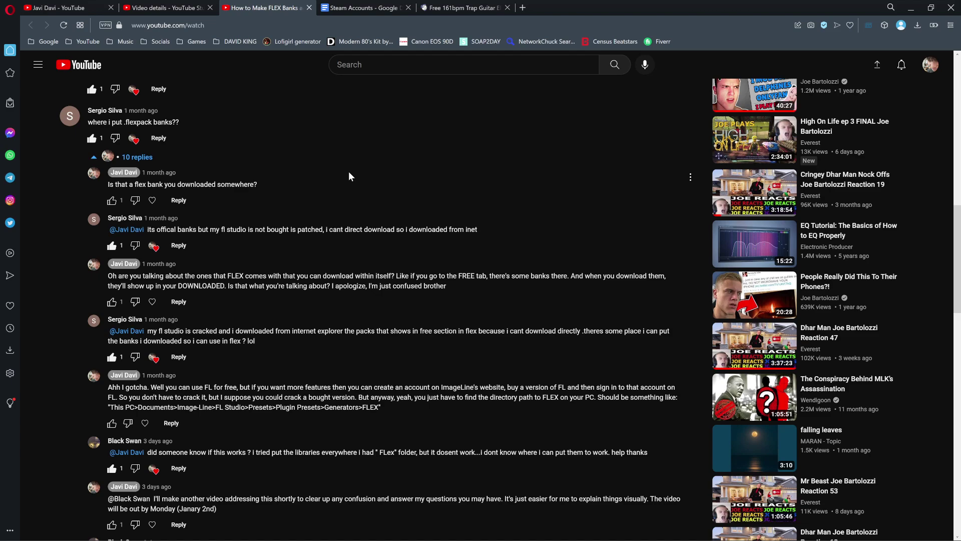
pyautogui.hotkey('ctrl', 'Tab')
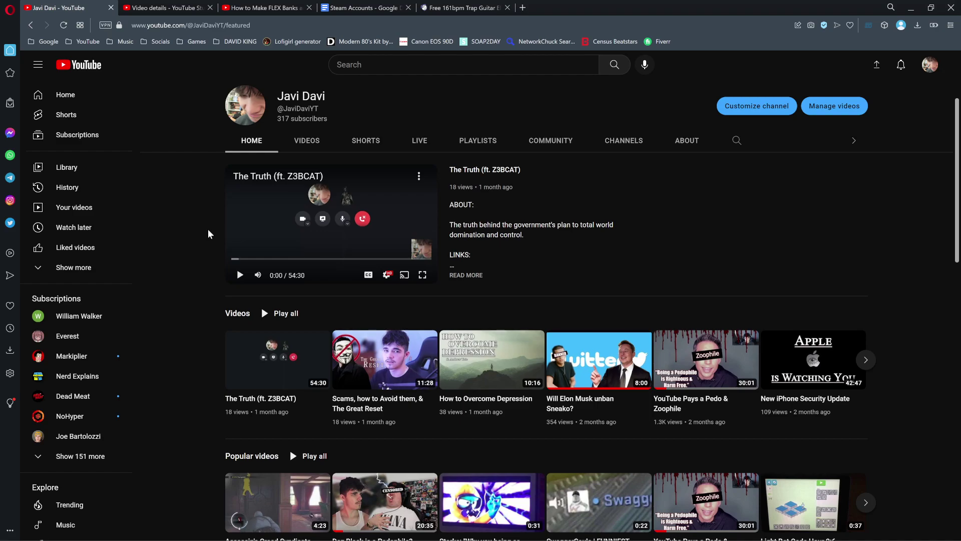
pyautogui.scroll(-8, 209, 230)
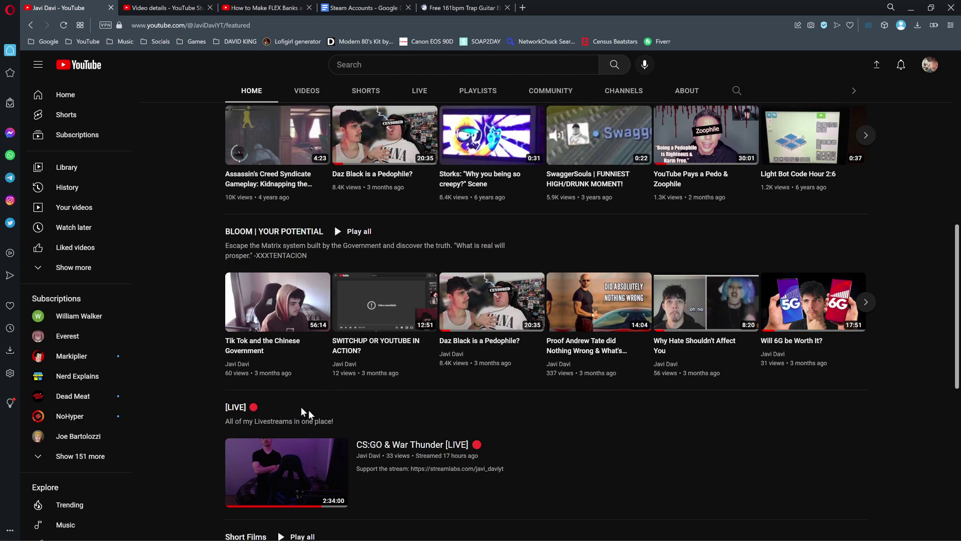
pyautogui.moveTo(232, 421); pyautogui.dragTo(296, 422)
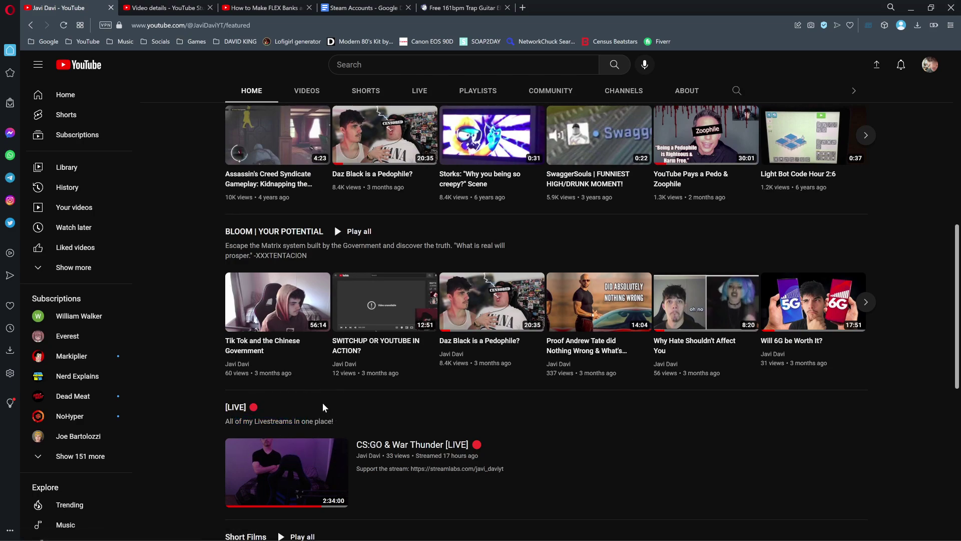